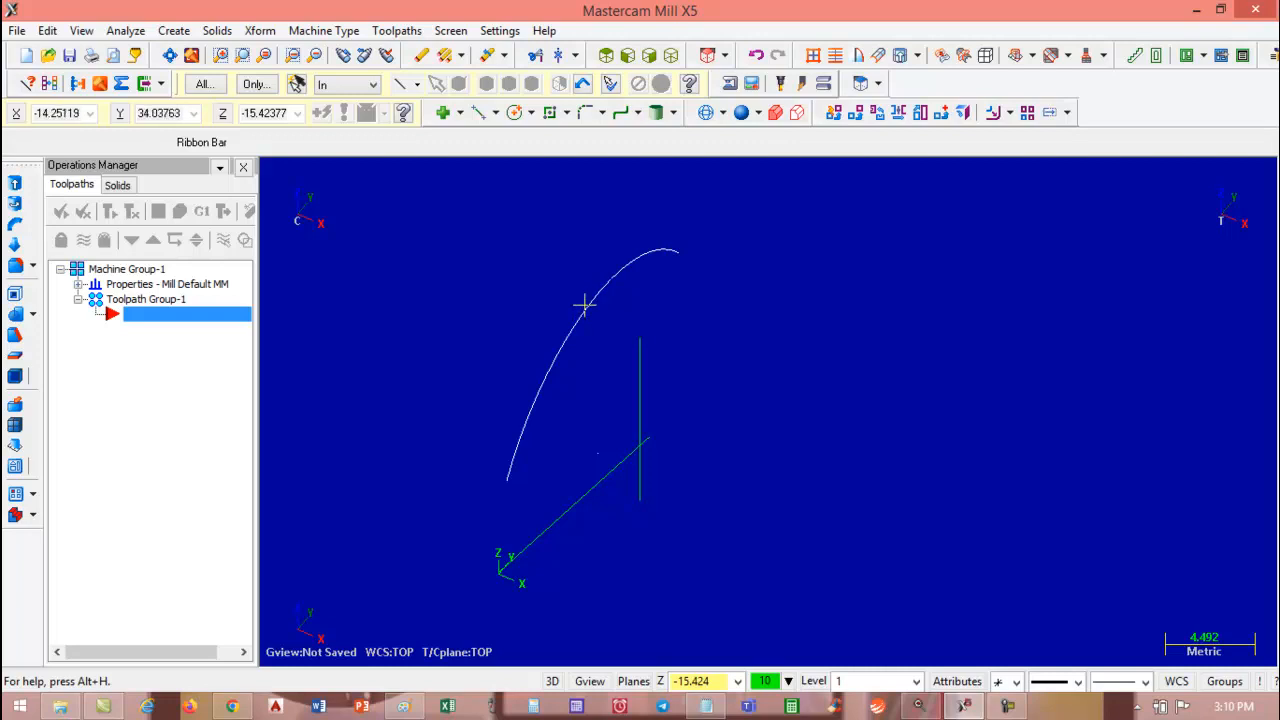
- Set the planes to Right (WCS) and create a draft surface from the arc, chained as a 3D curve
click(724, 56)
click(766, 128)
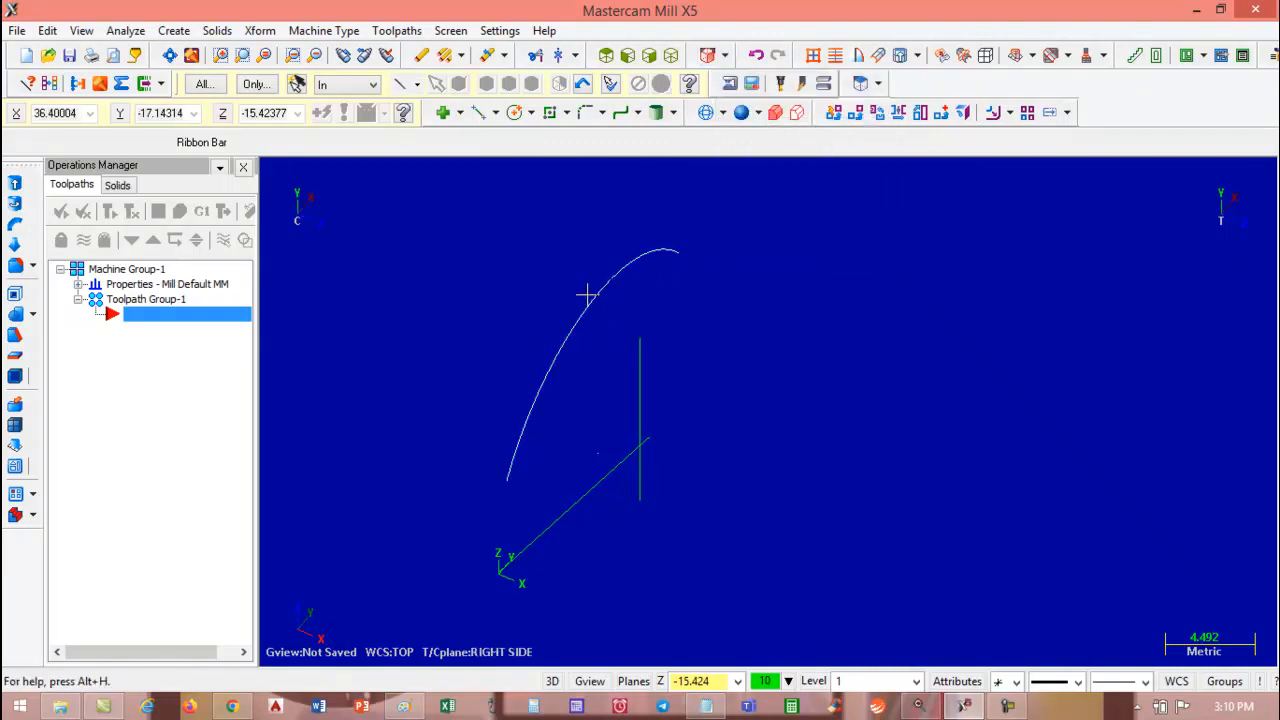
click(174, 31)
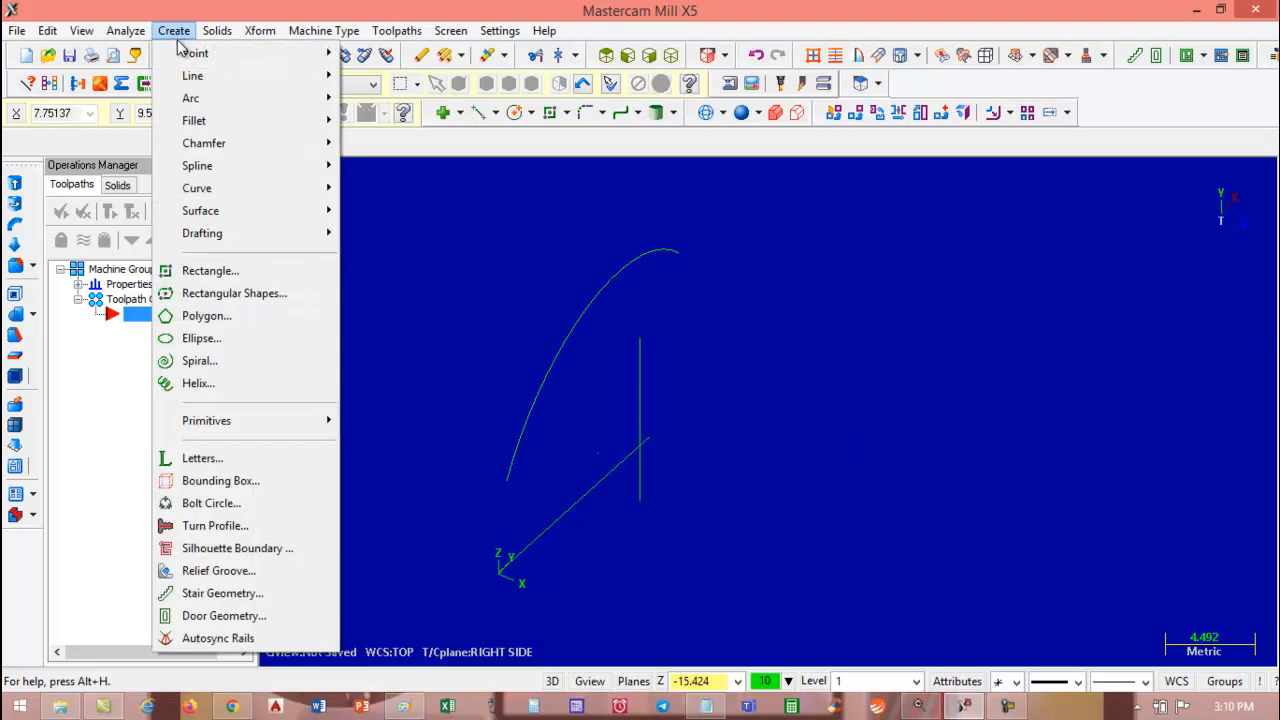
mouse_move(237, 210)
click(381, 361)
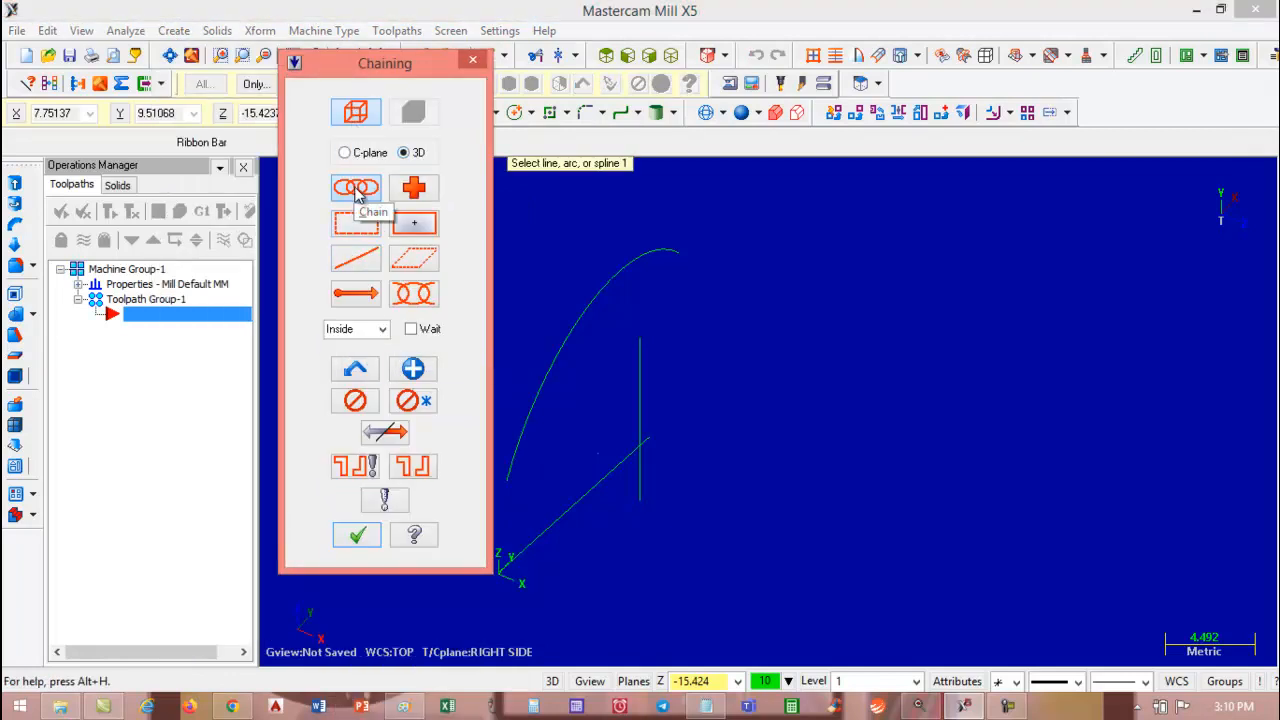
click(603, 283)
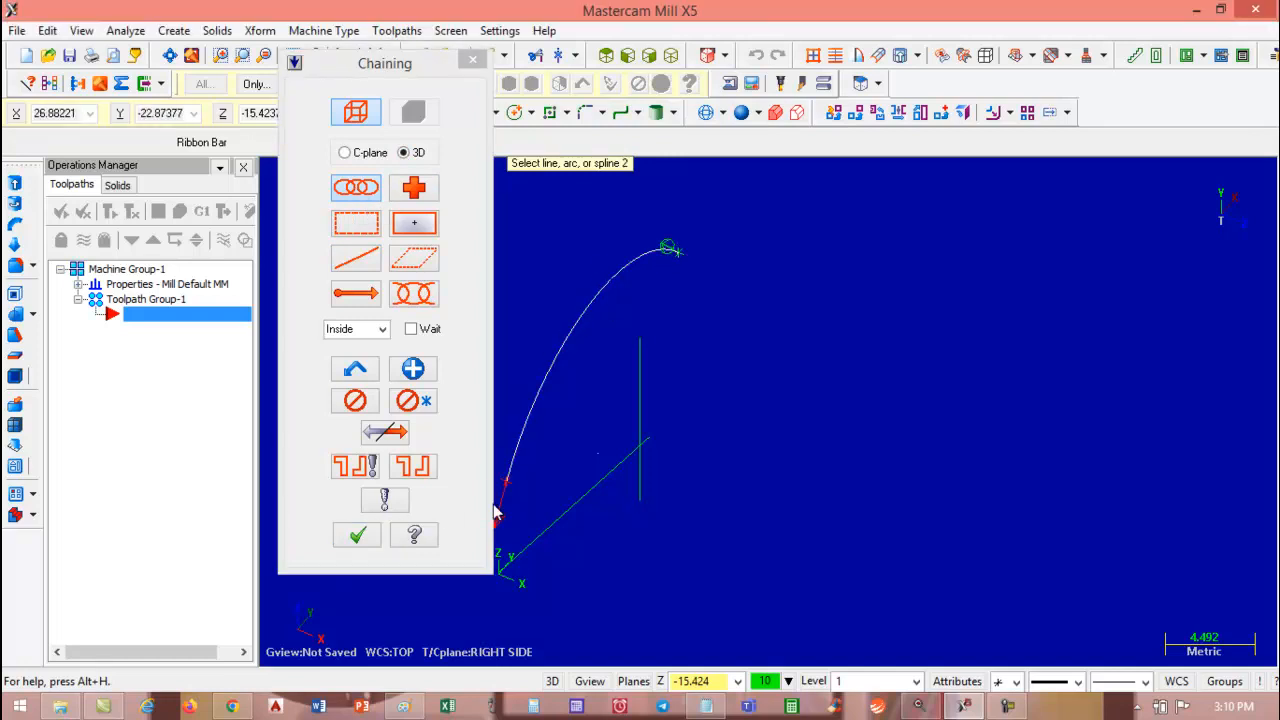
drag(422, 67, 348, 64)
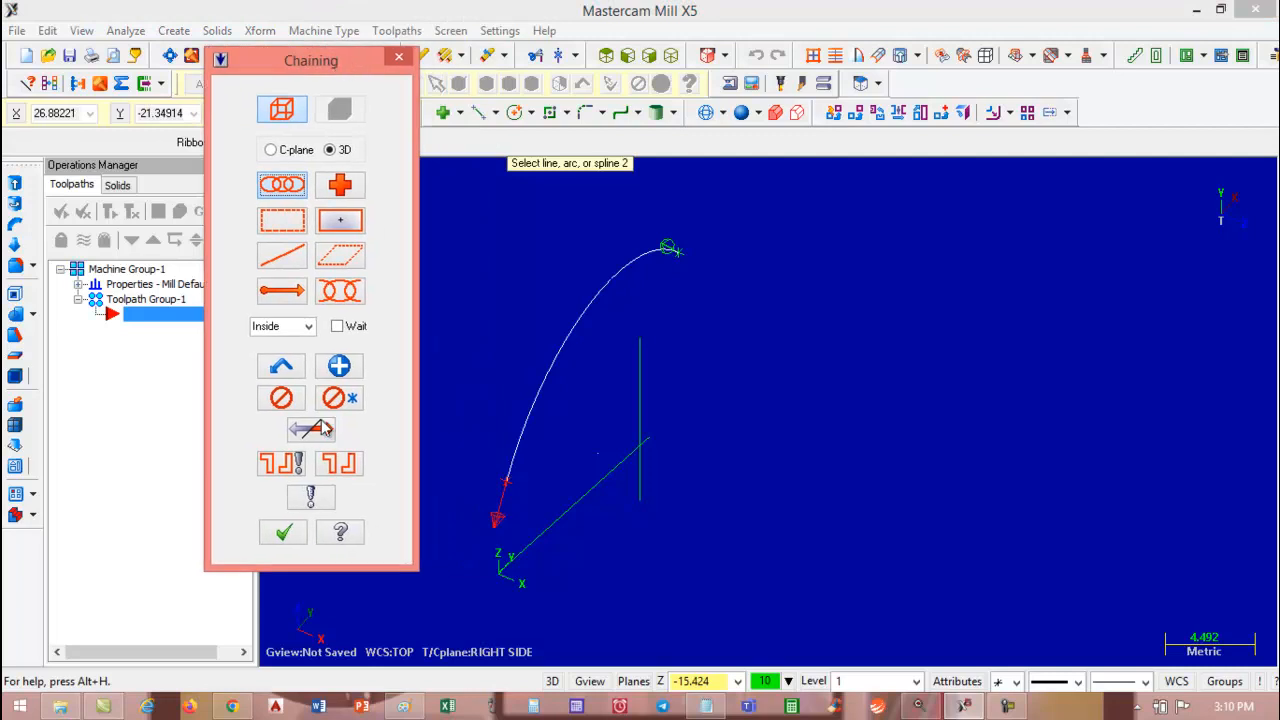
click(284, 537)
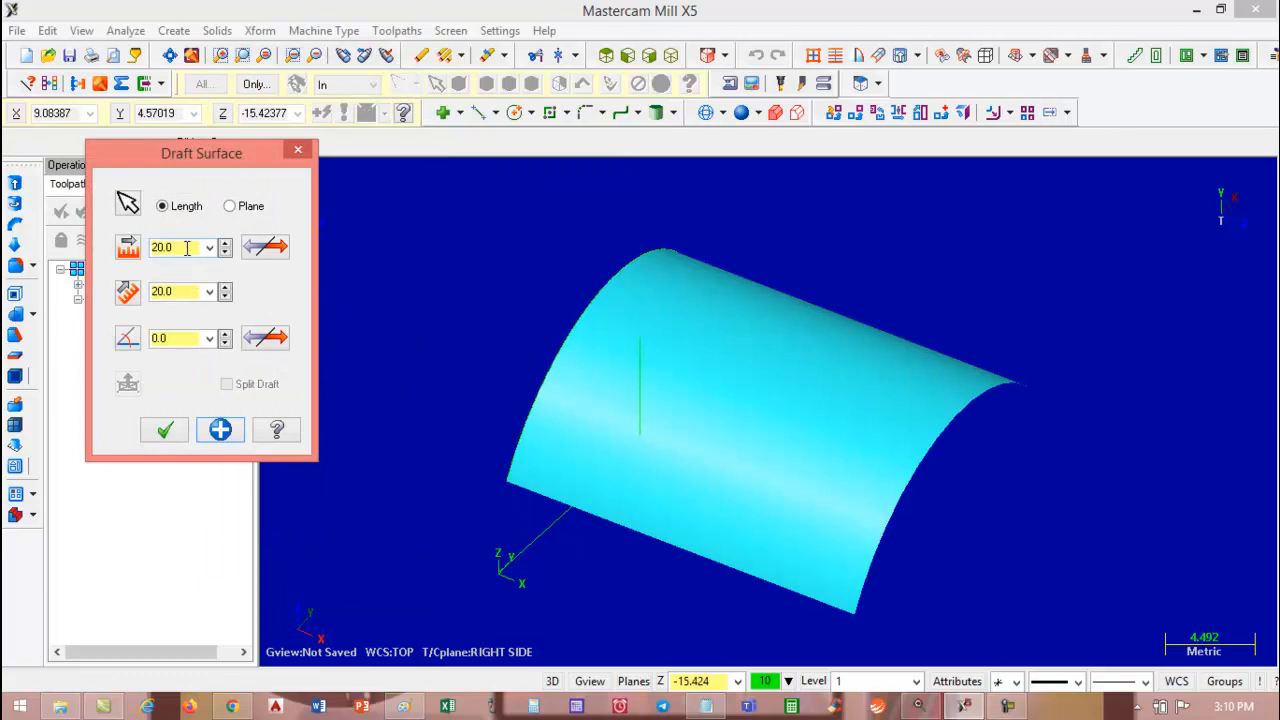
- Set the draft surface's length to 40 and accept the surface
click(136, 246)
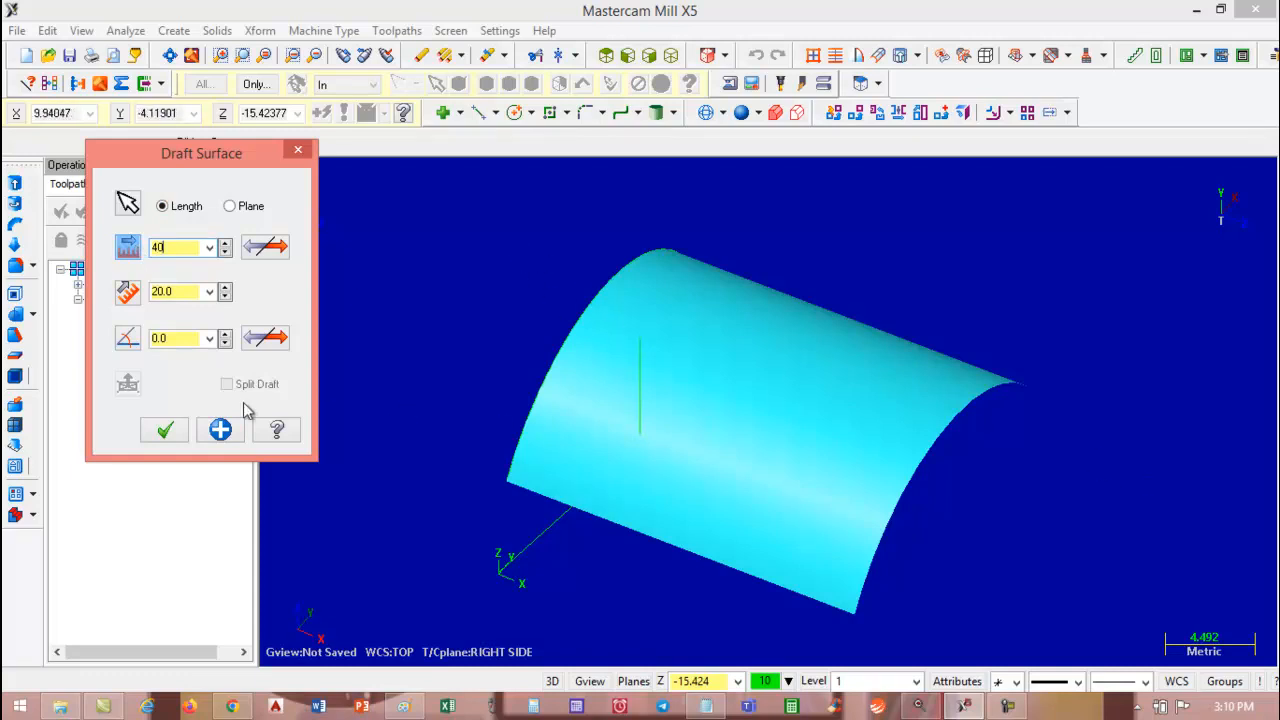
click(166, 431)
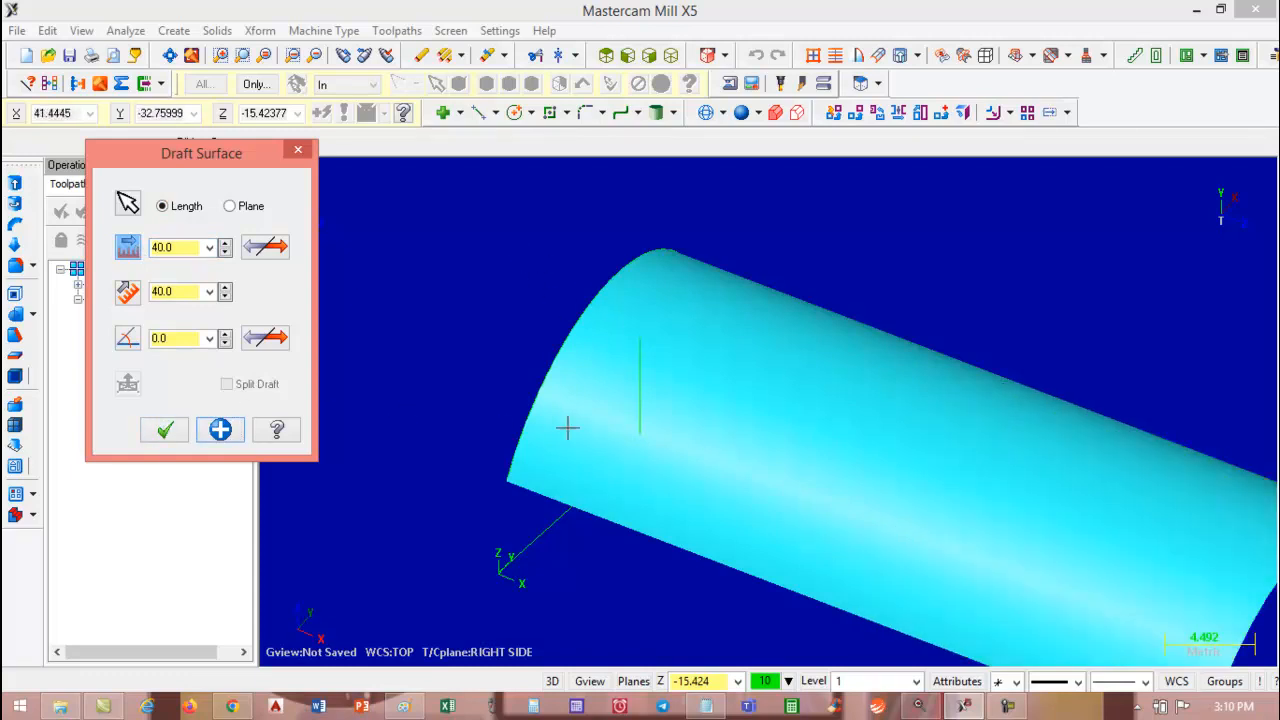
click(165, 431)
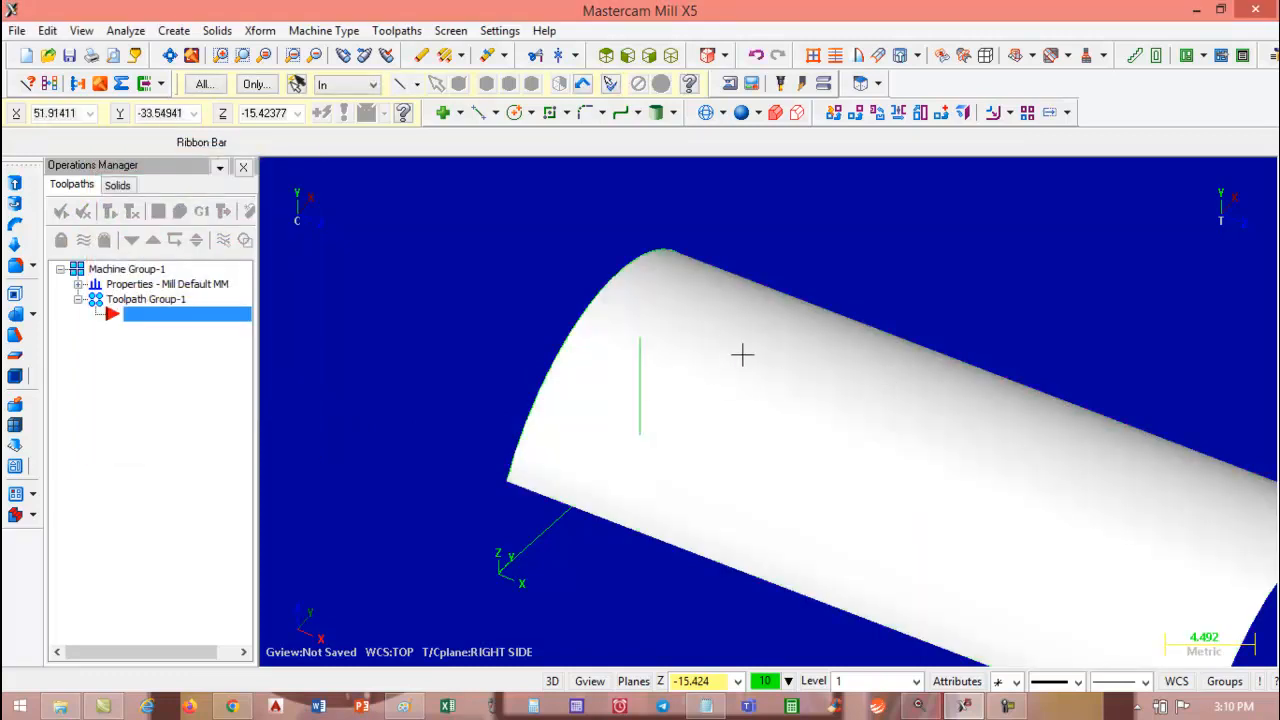
- Set the construction and tool planes to Top (WCS)
middle_drag(1203, 299, 1183, 279)
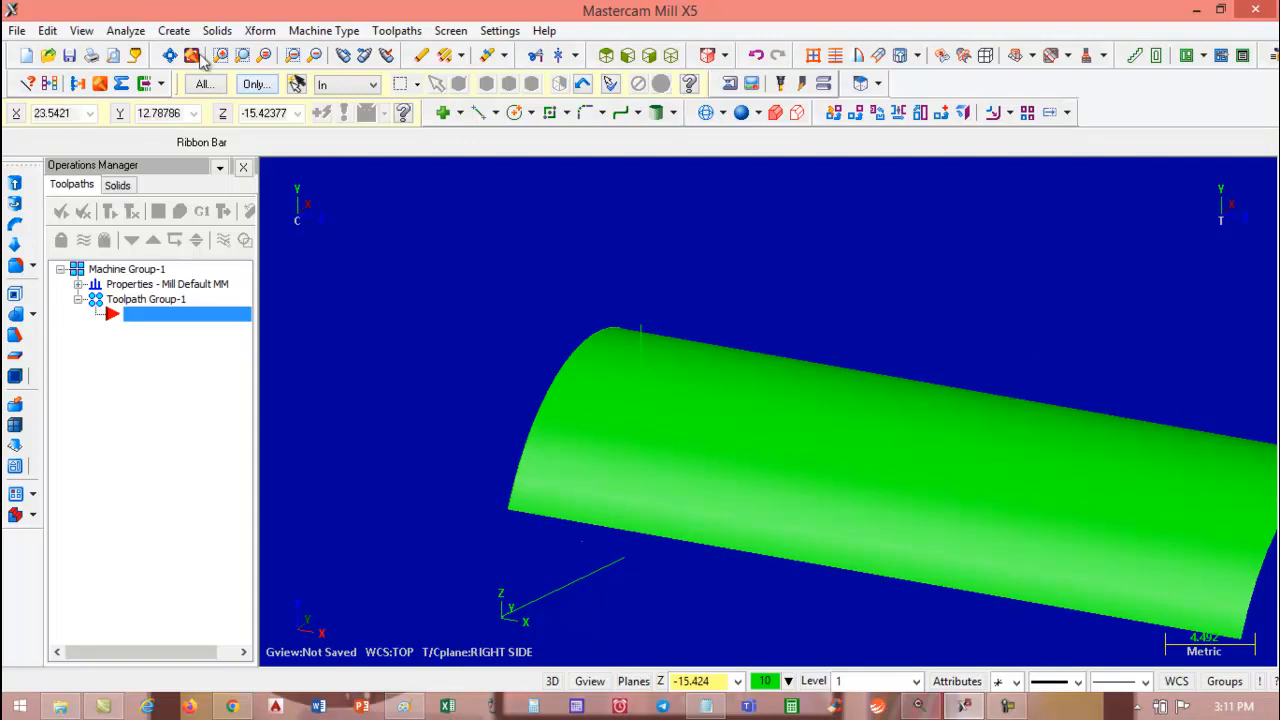
click(174, 31)
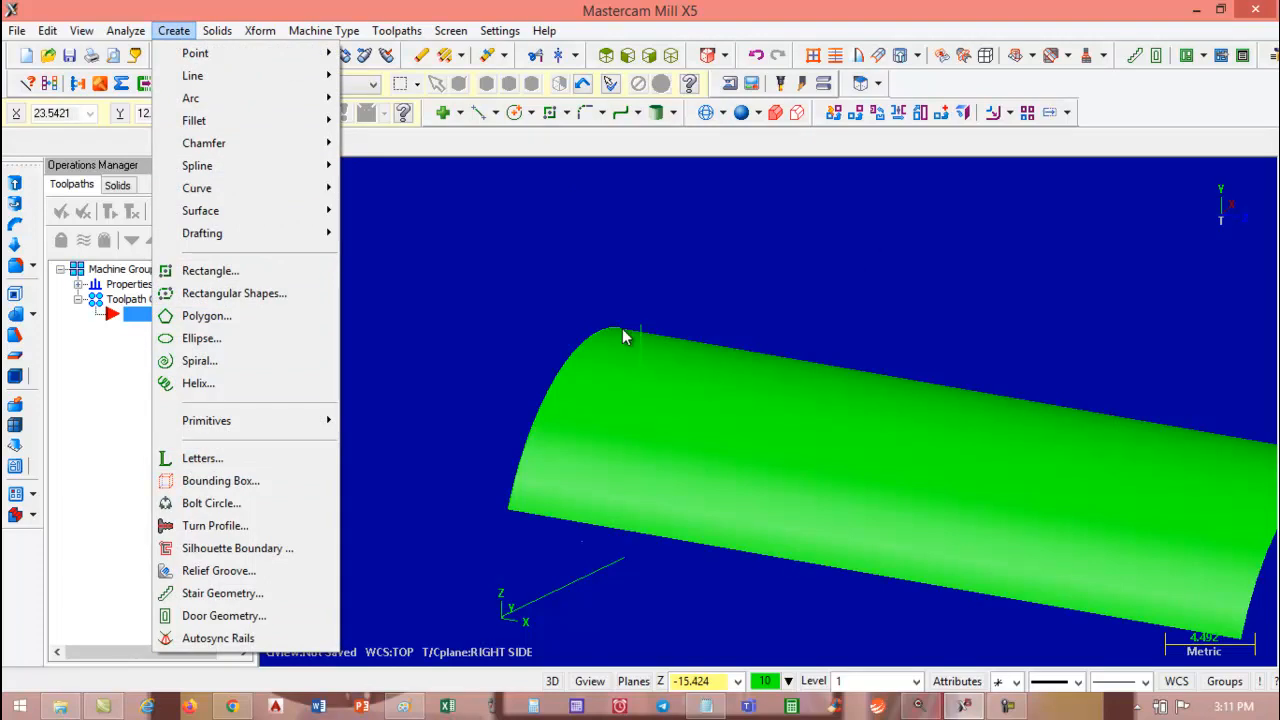
click(725, 56)
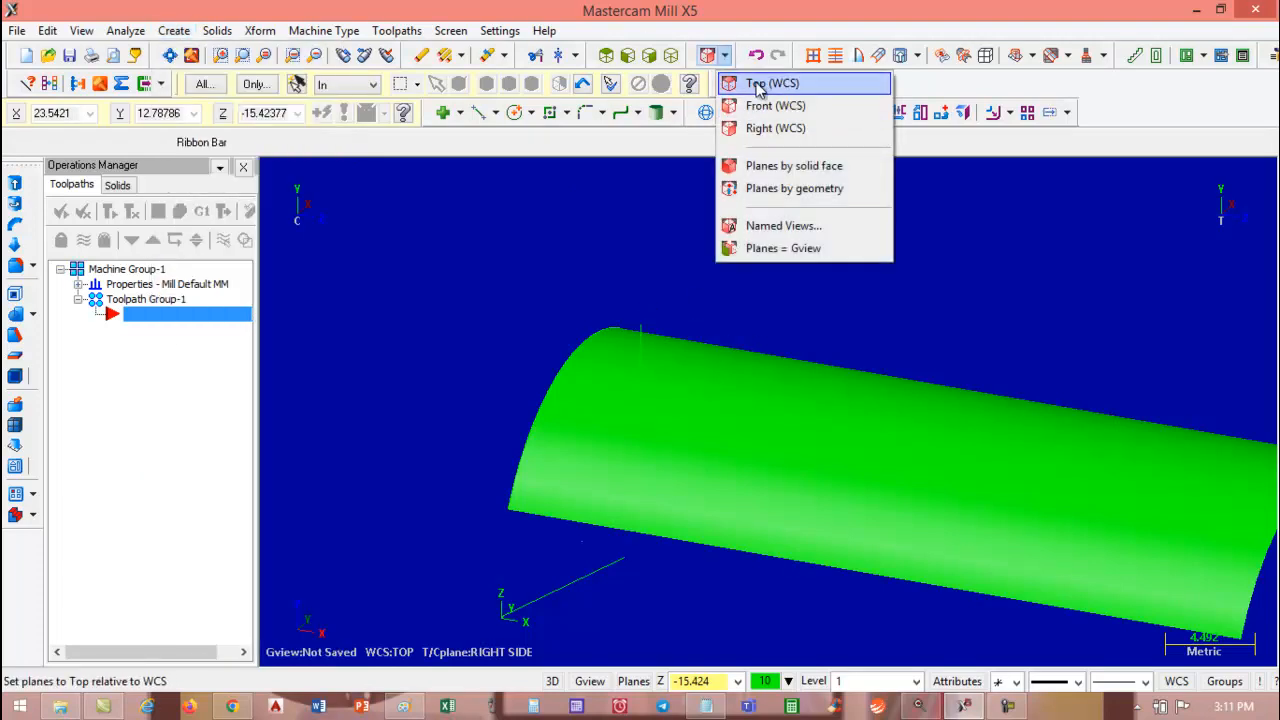
click(758, 86)
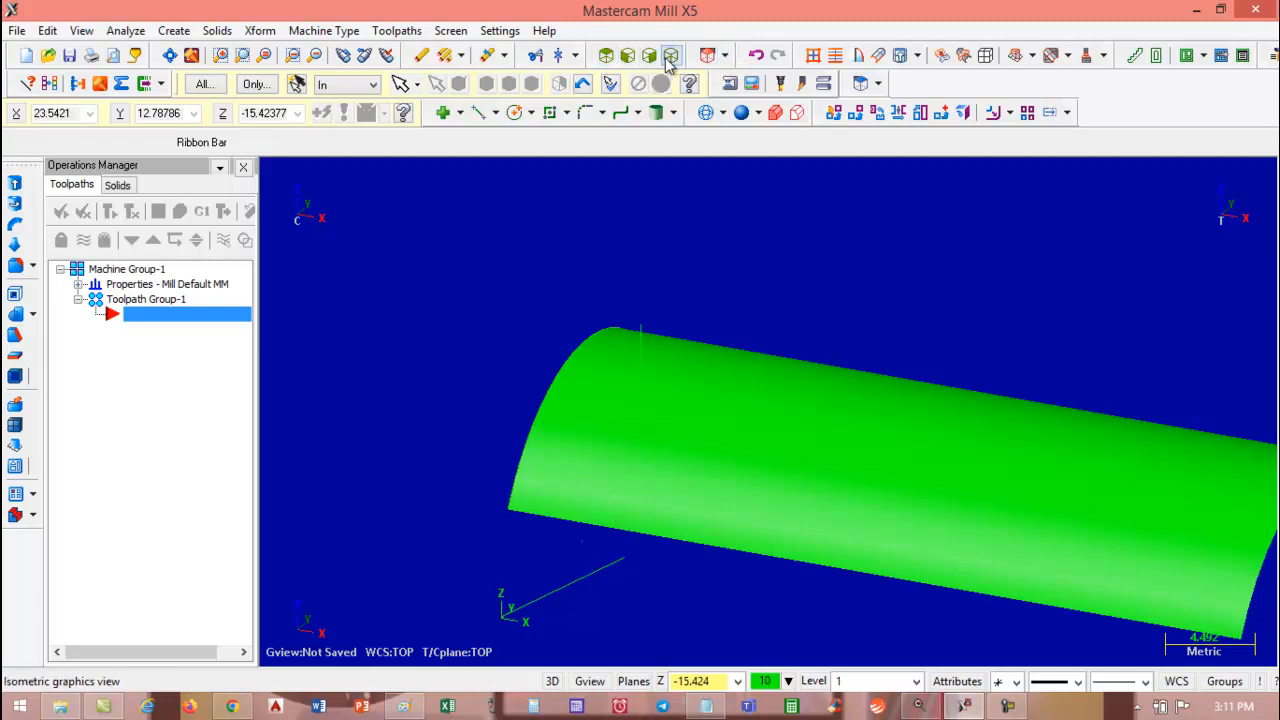
click(724, 58)
click(760, 86)
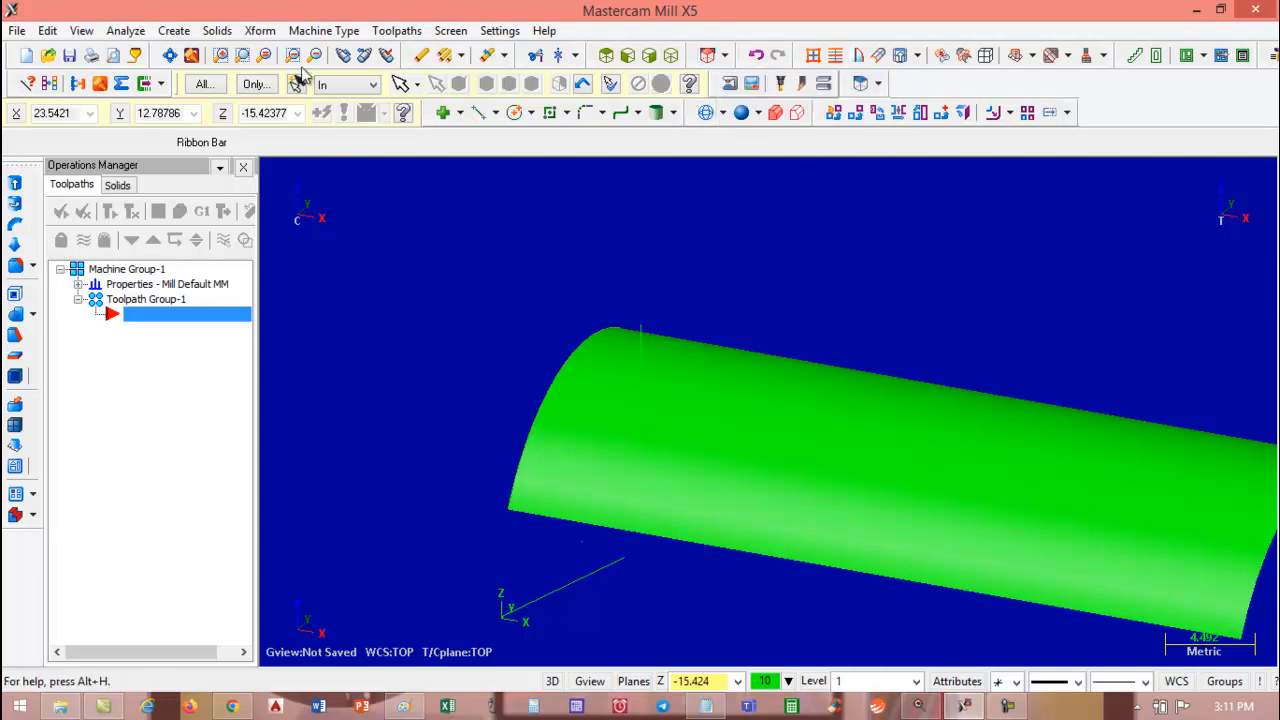
- Create the letters NC in the Drafting (Current) font at height 10, starting at the upper end of the vertical line
click(174, 31)
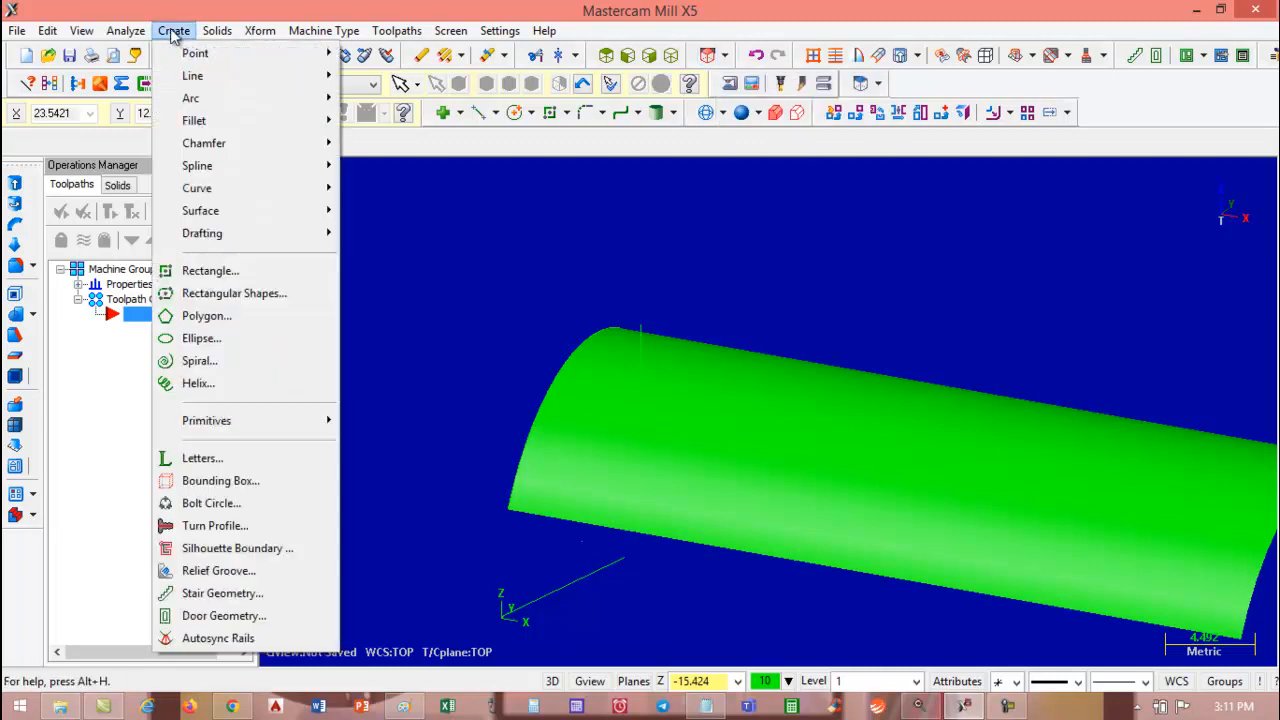
click(195, 460)
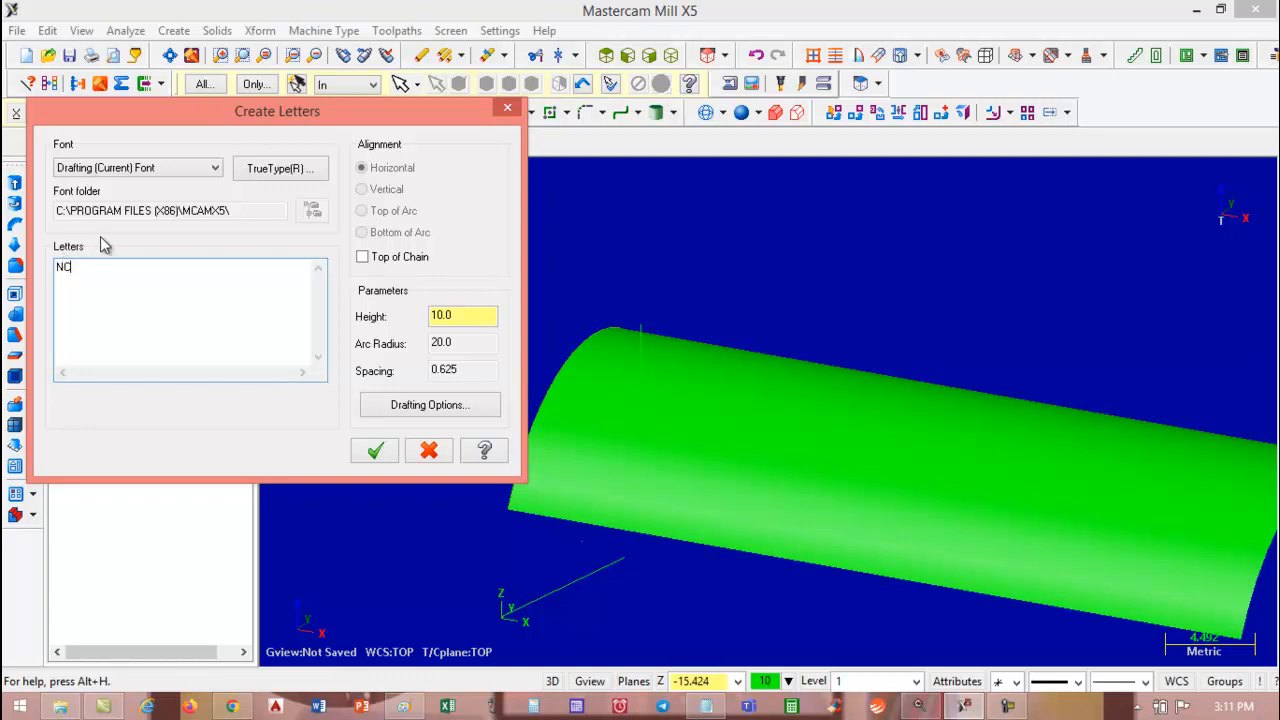
click(200, 170)
click(178, 148)
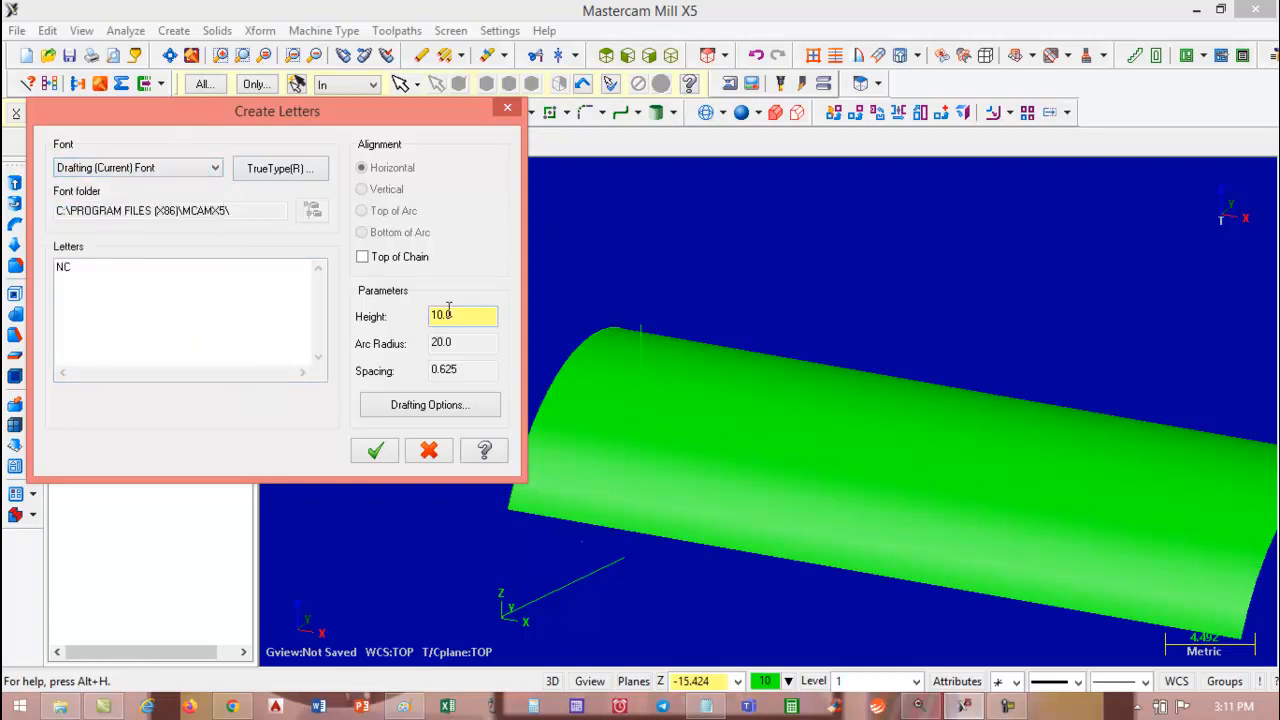
click(375, 452)
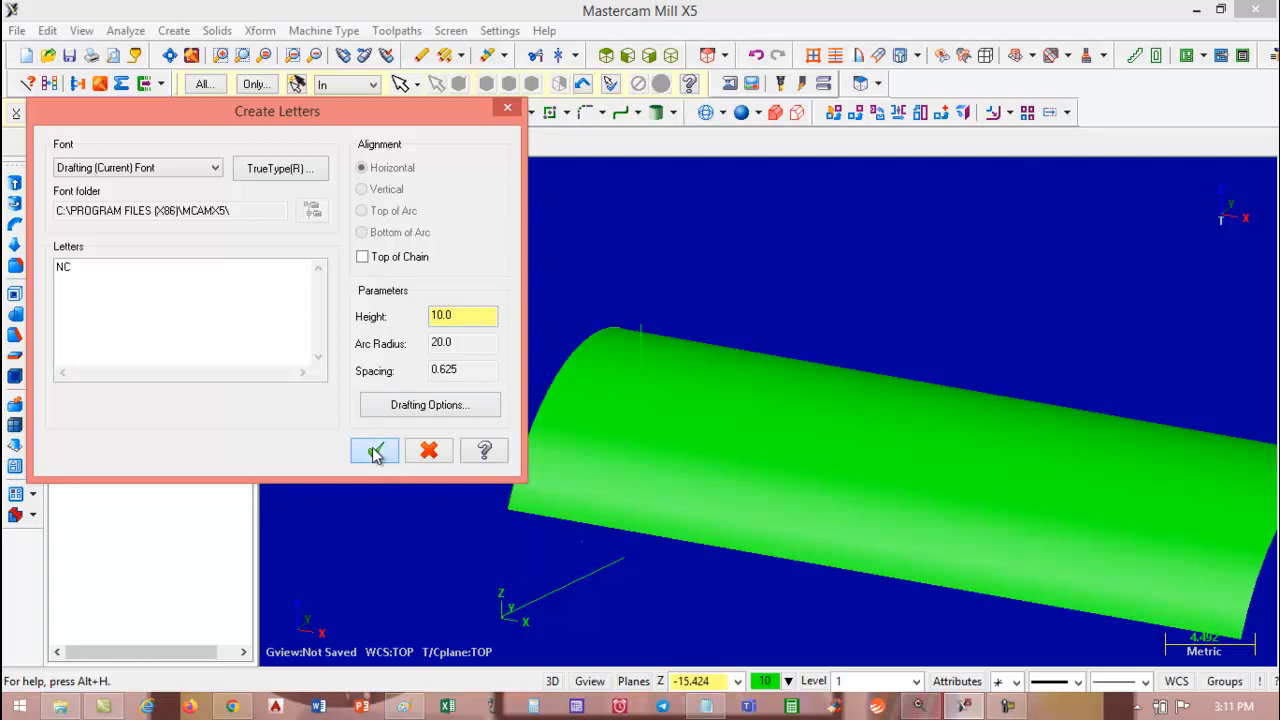
click(640, 322)
middle_drag(1036, 386, 1110, 414)
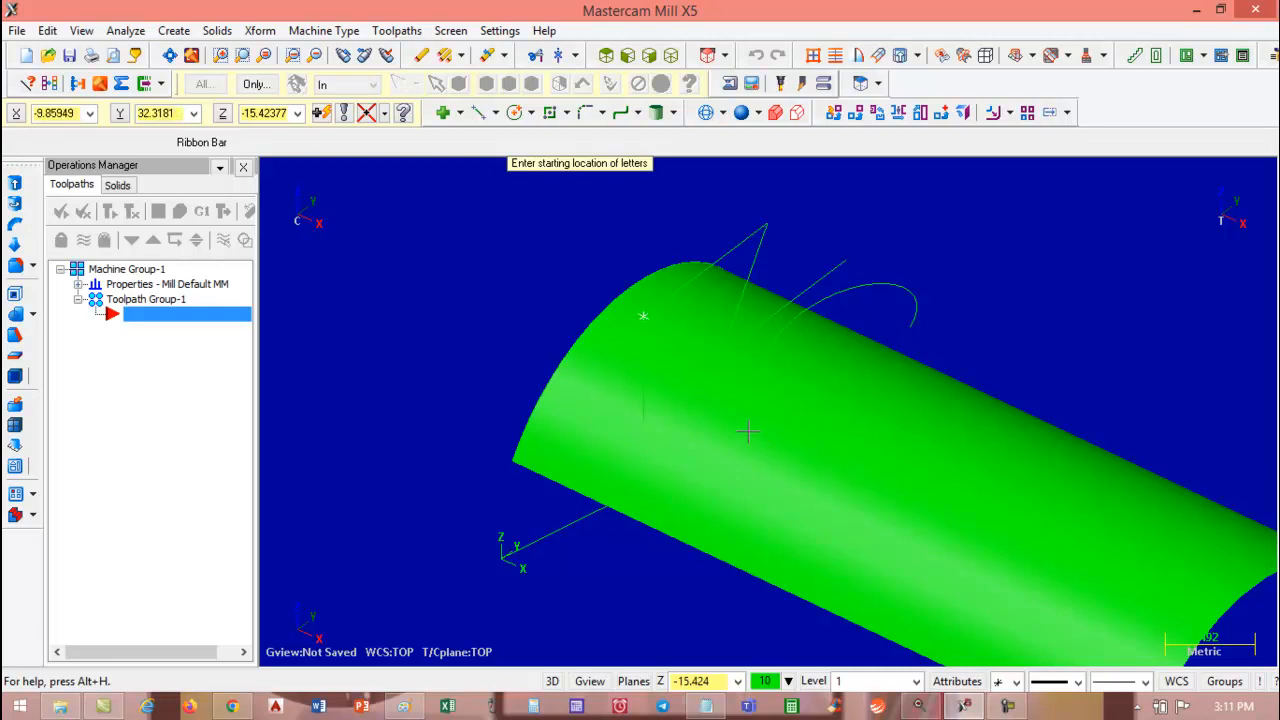
- Add a machine group using the default mill
click(320, 31)
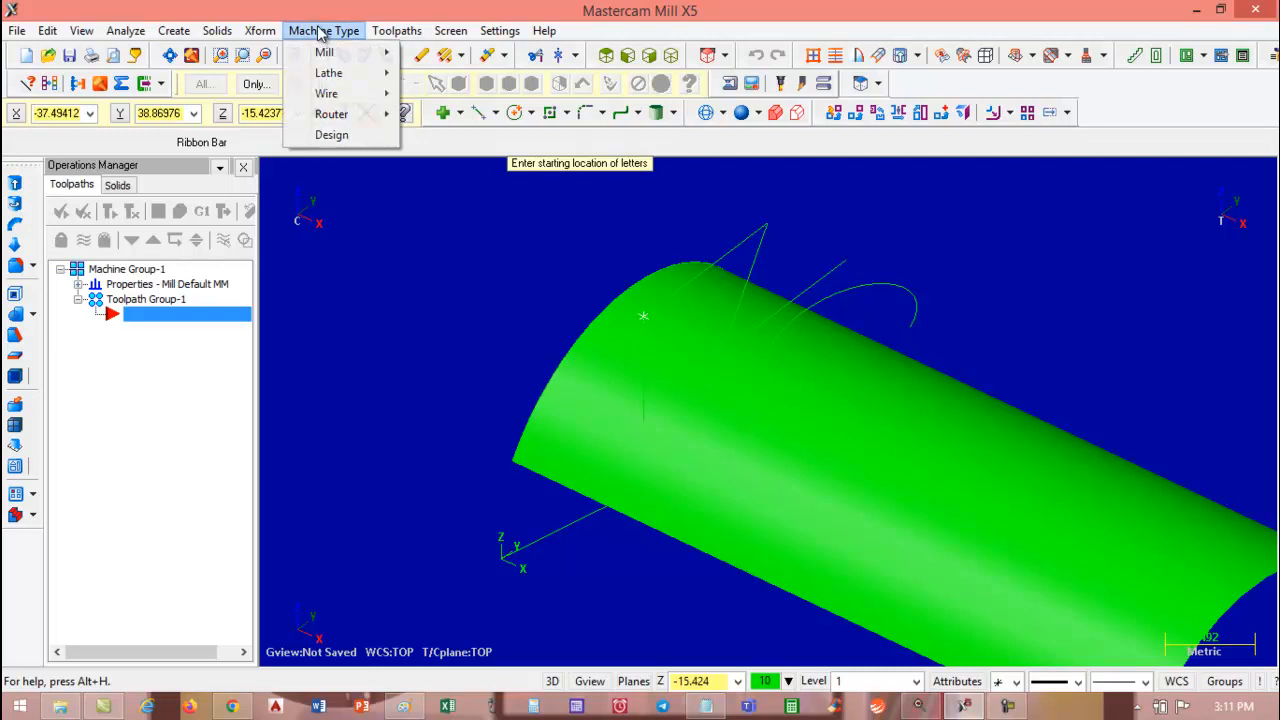
mouse_move(323, 52)
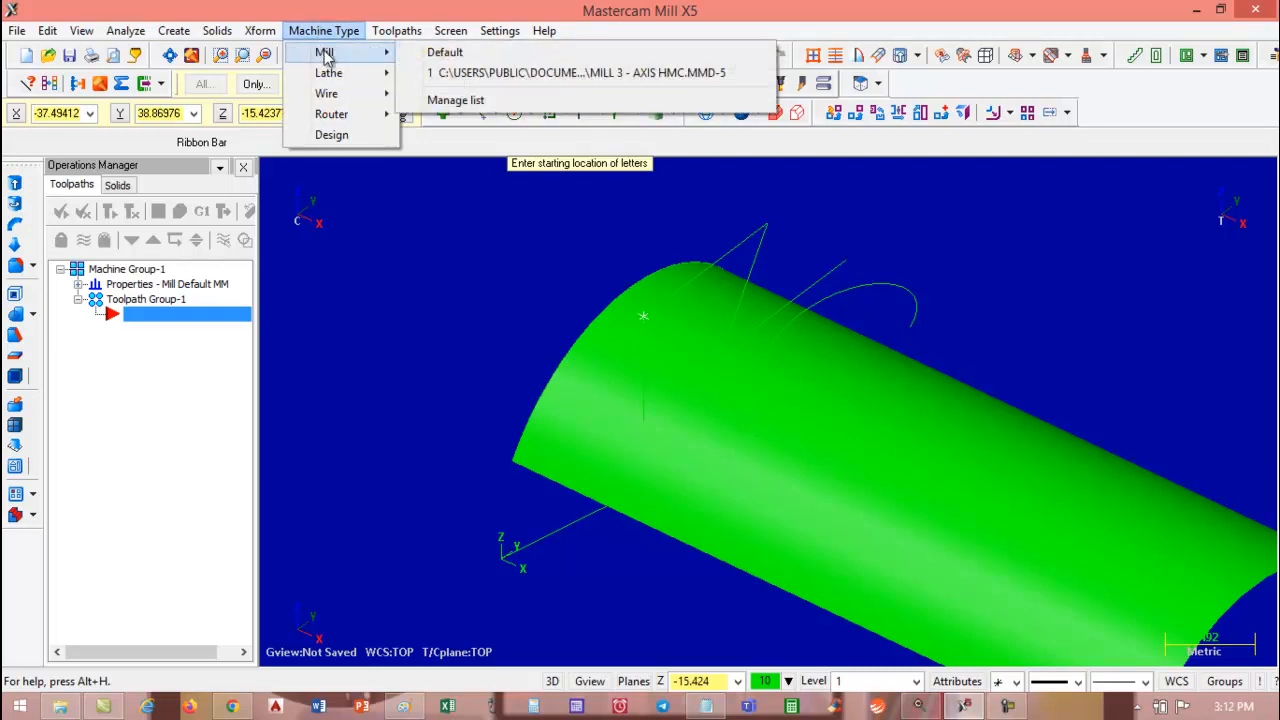
click(445, 53)
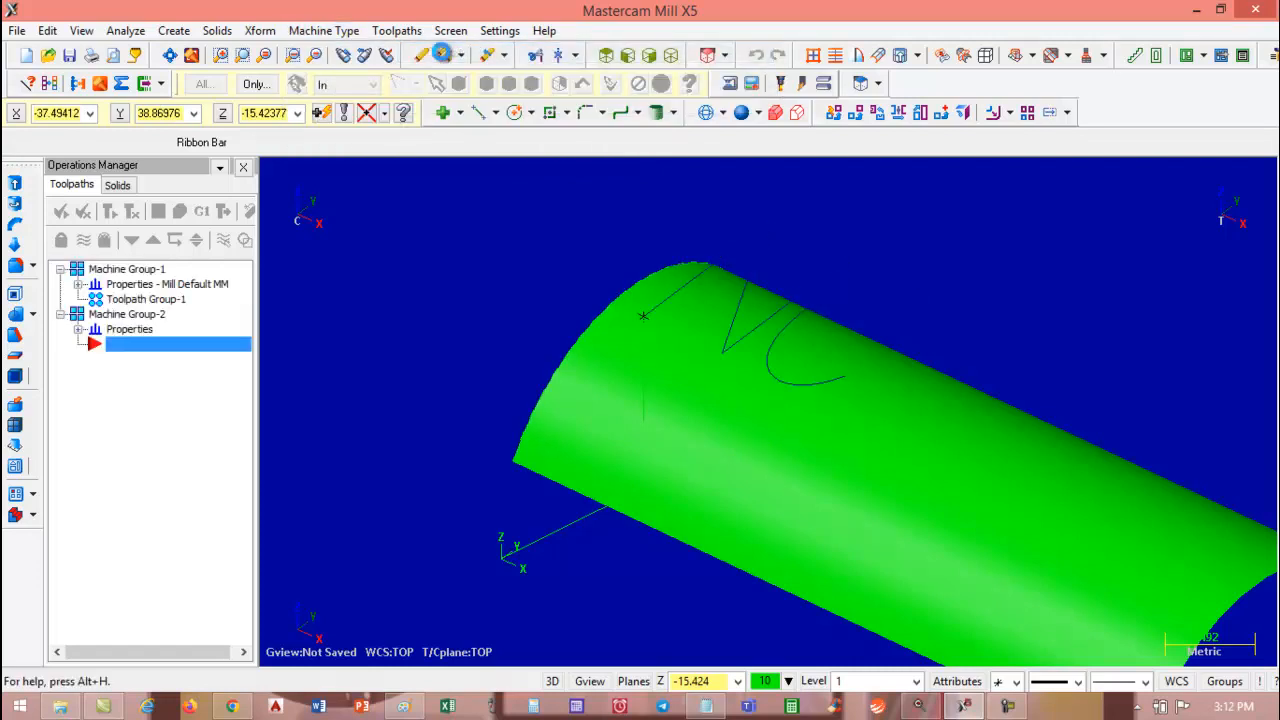
- Start a Surface Finish Project toolpath with advanced toolpath refinement activated and name the NC file Engraveingmill
click(397, 31)
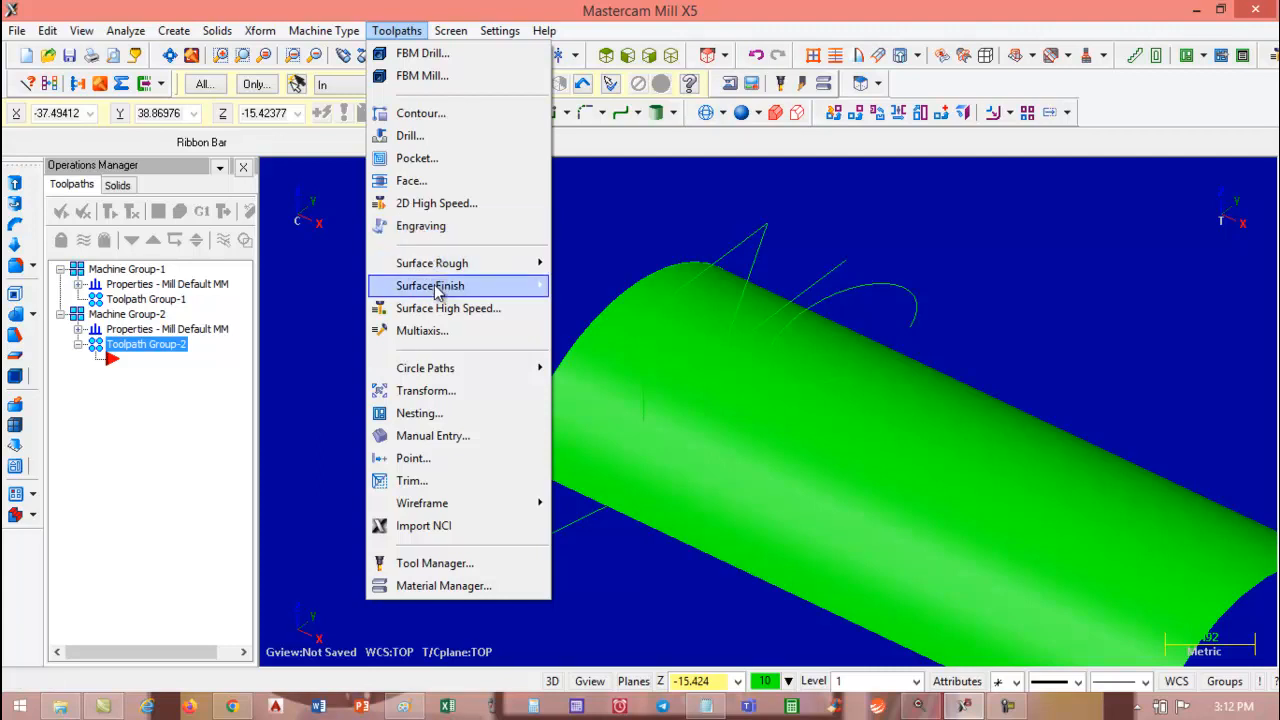
mouse_move(425, 288)
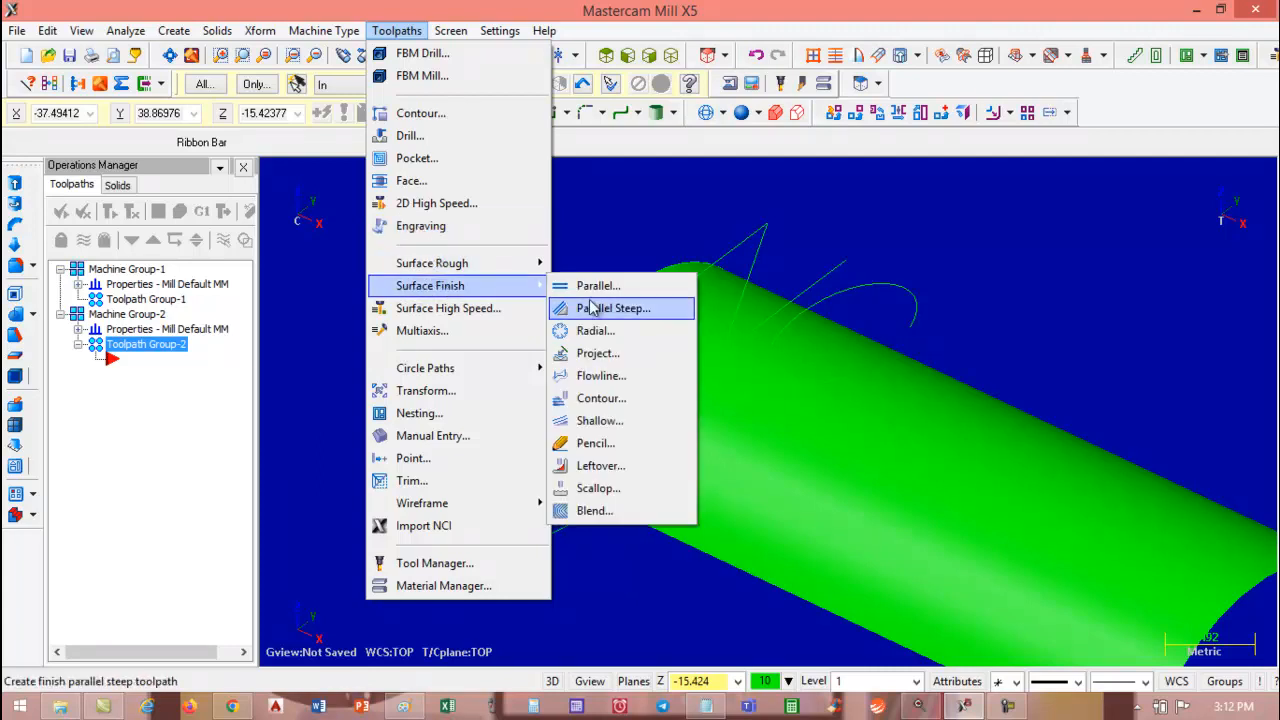
click(598, 355)
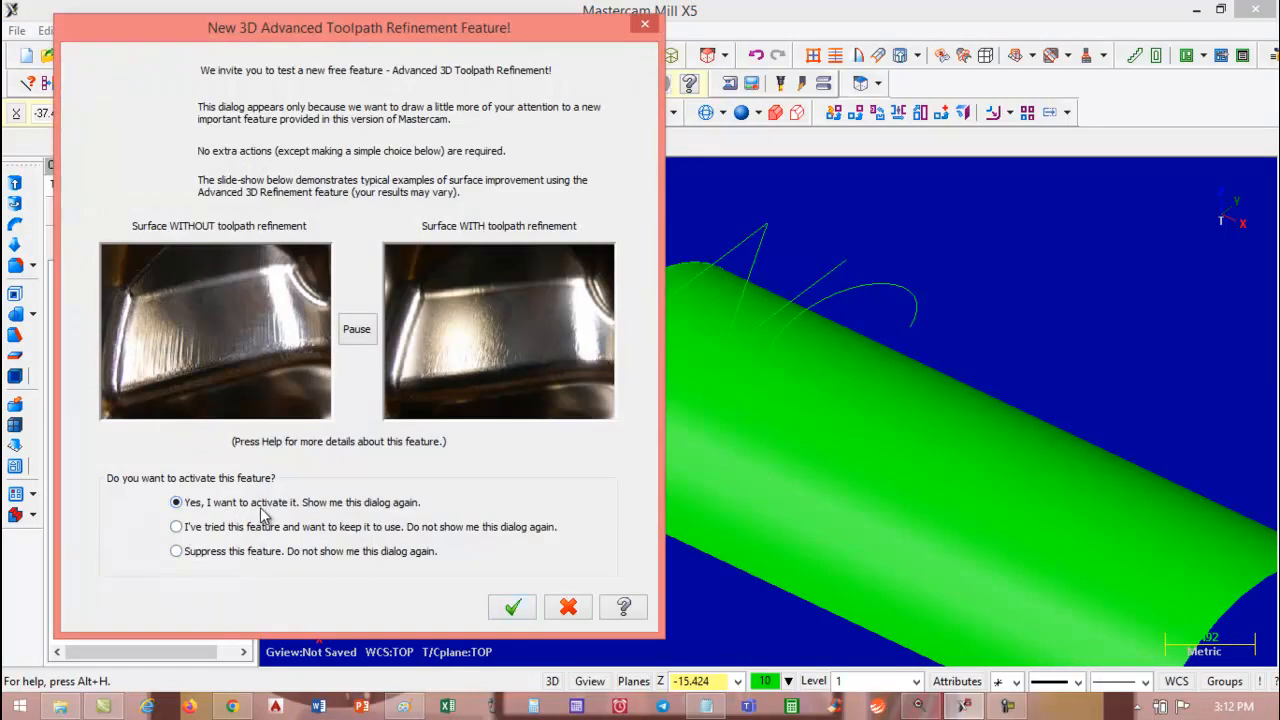
click(511, 609)
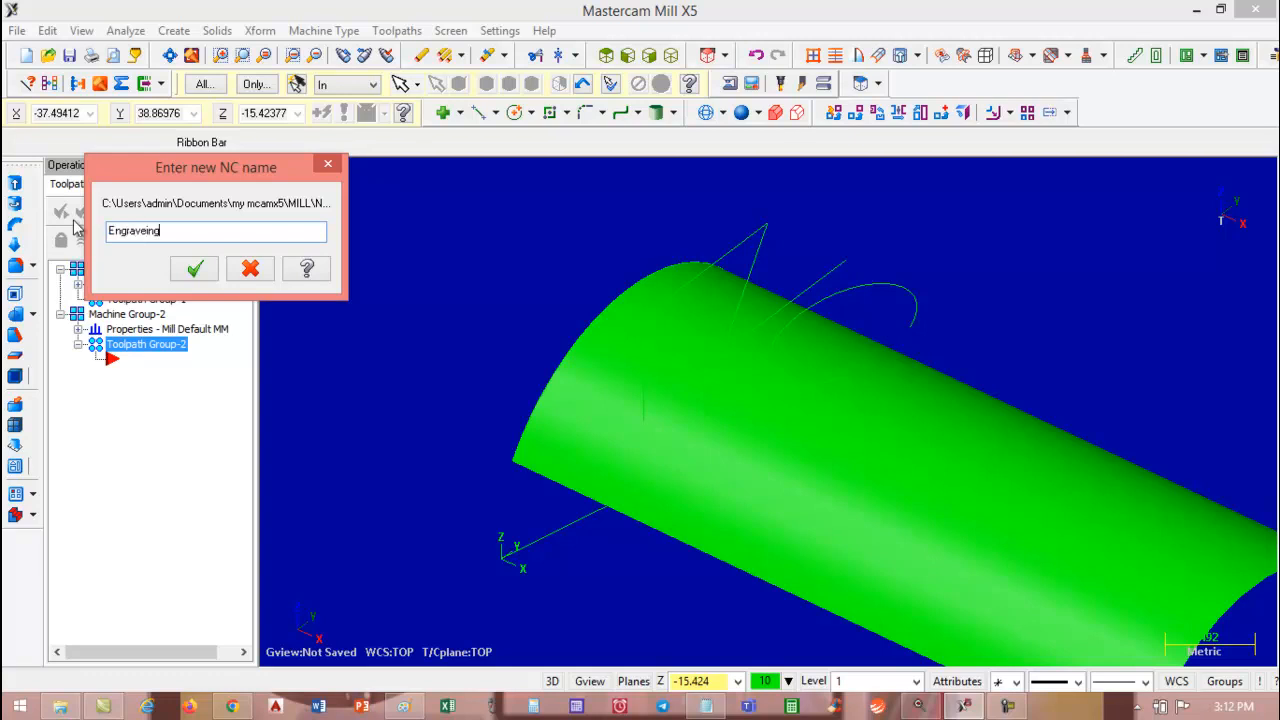
text(Engraveingmill)
click(194, 268)
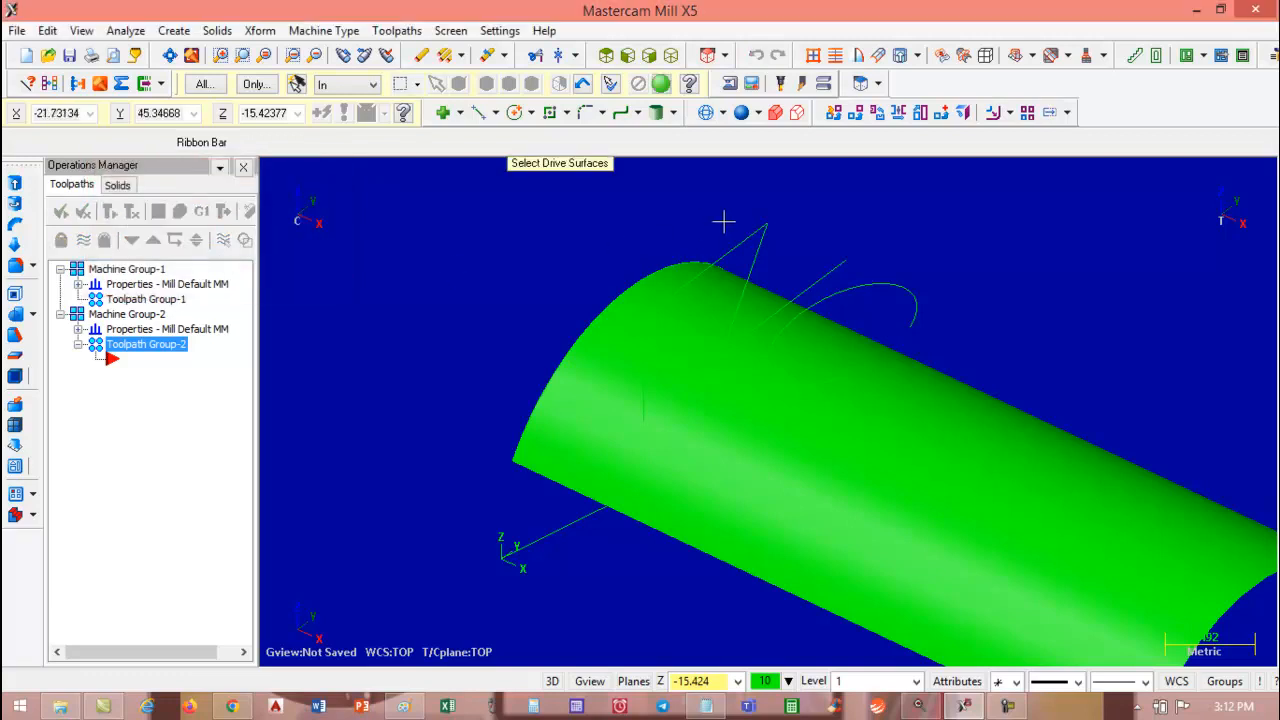
- Select the curved surface as the drive surface and chain the letters N and C as the curves to project
click(702, 413)
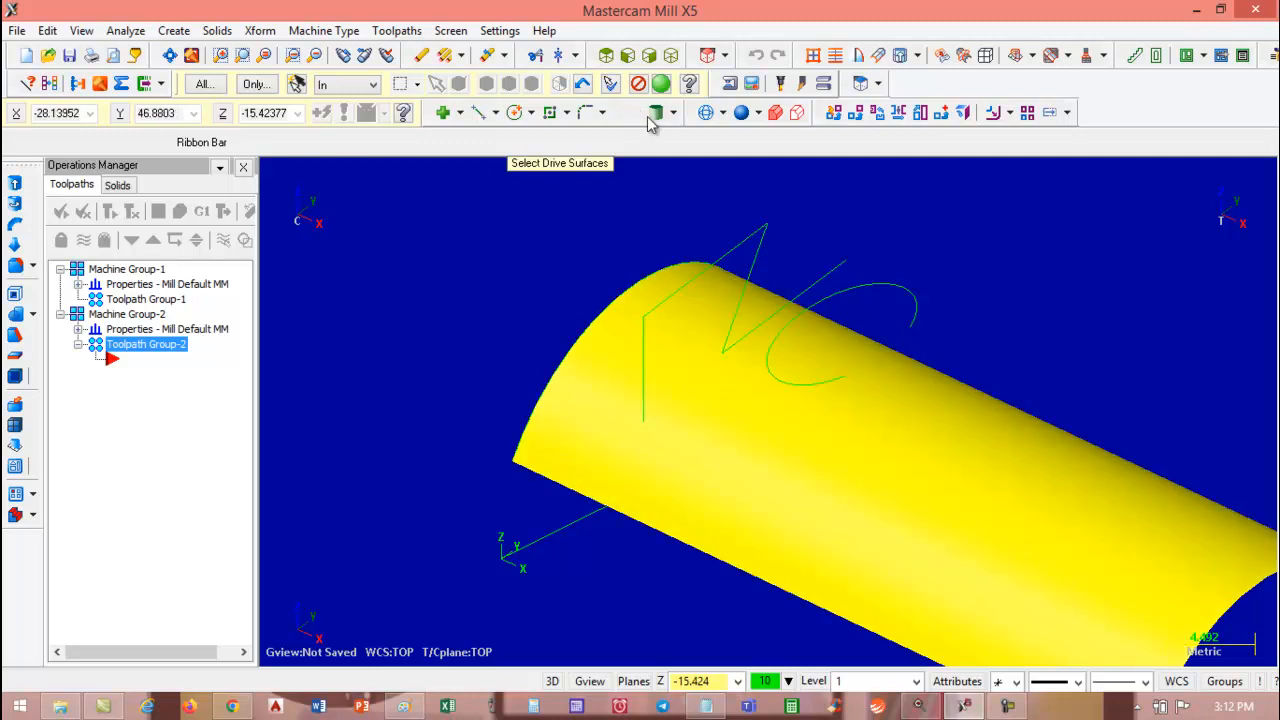
click(661, 83)
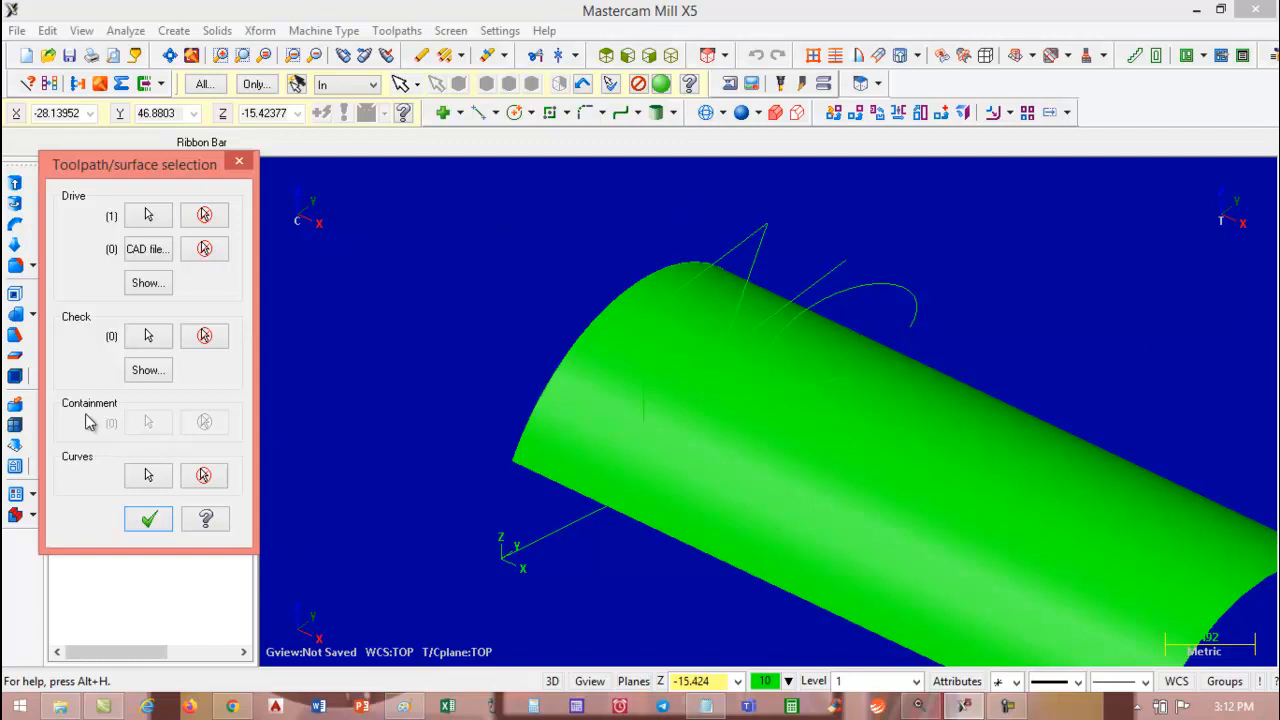
click(148, 476)
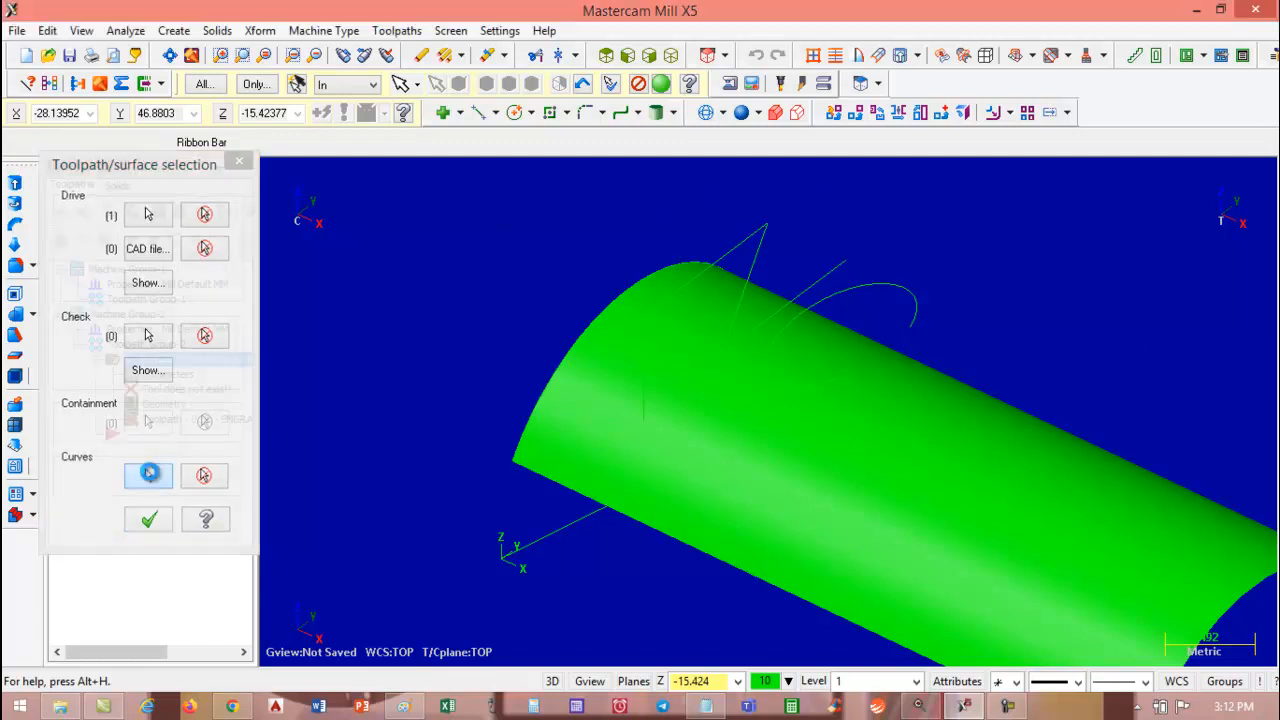
click(731, 255)
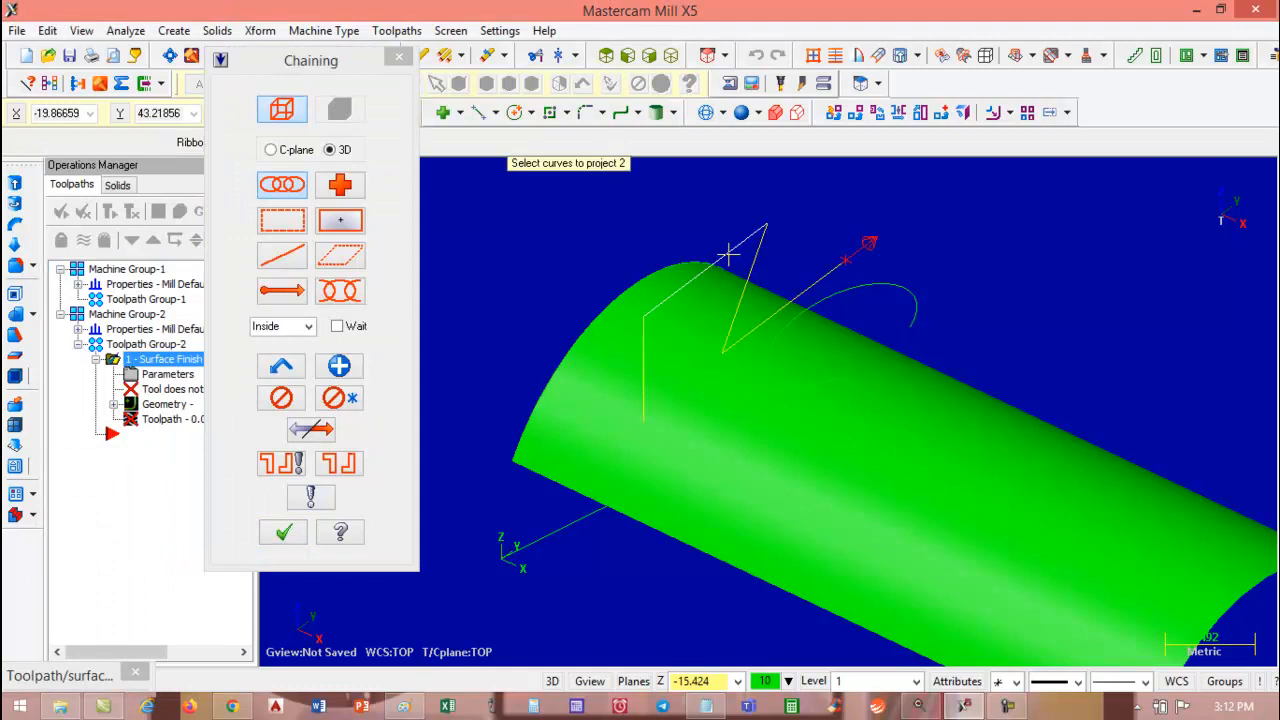
click(840, 292)
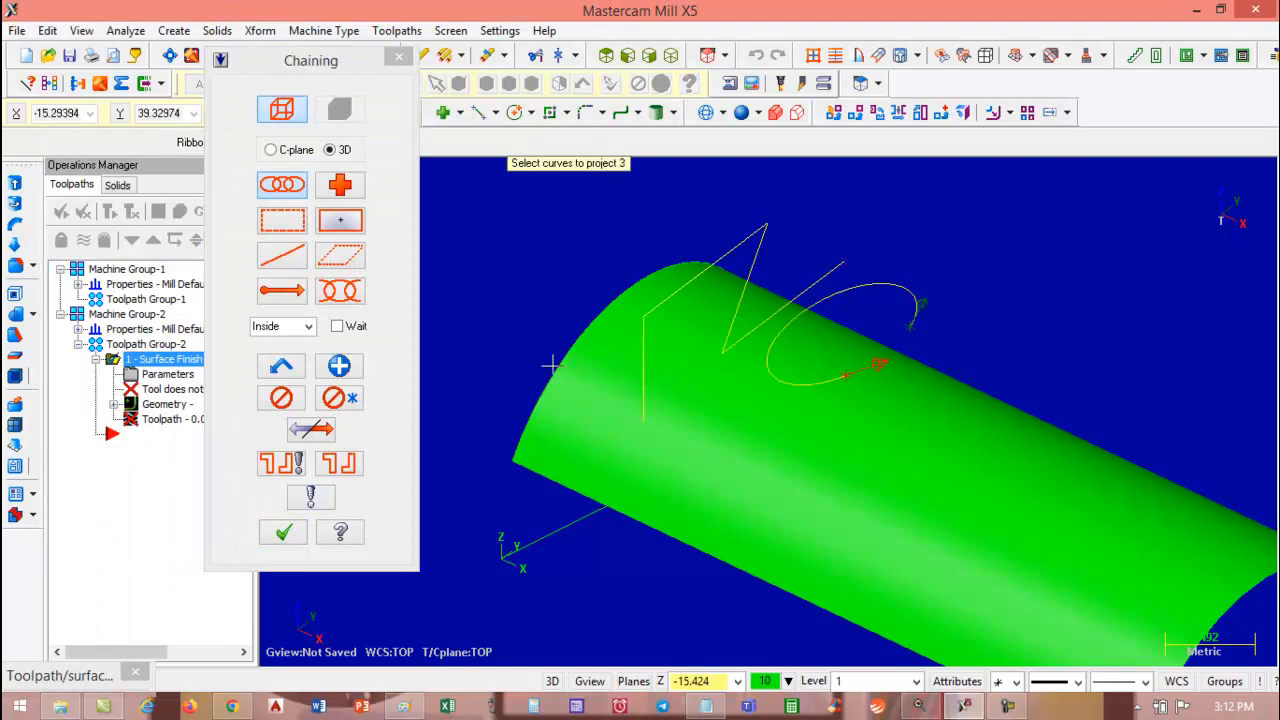
click(285, 533)
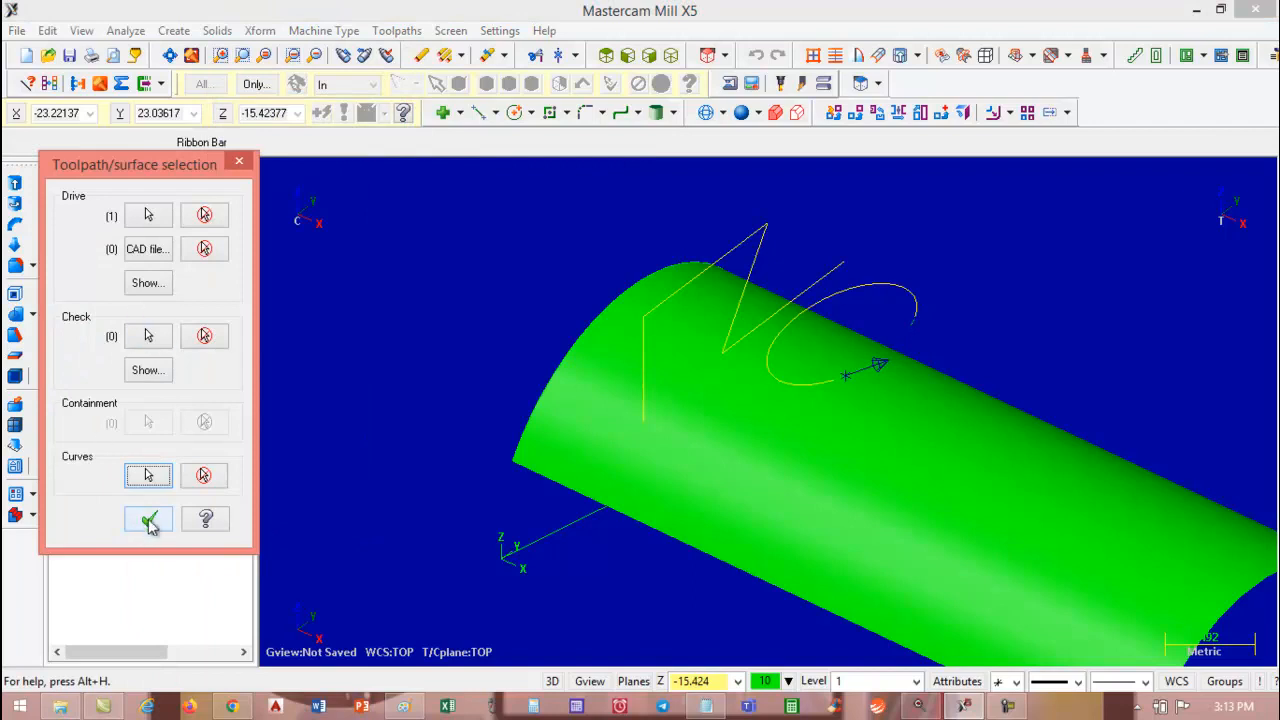
click(149, 521)
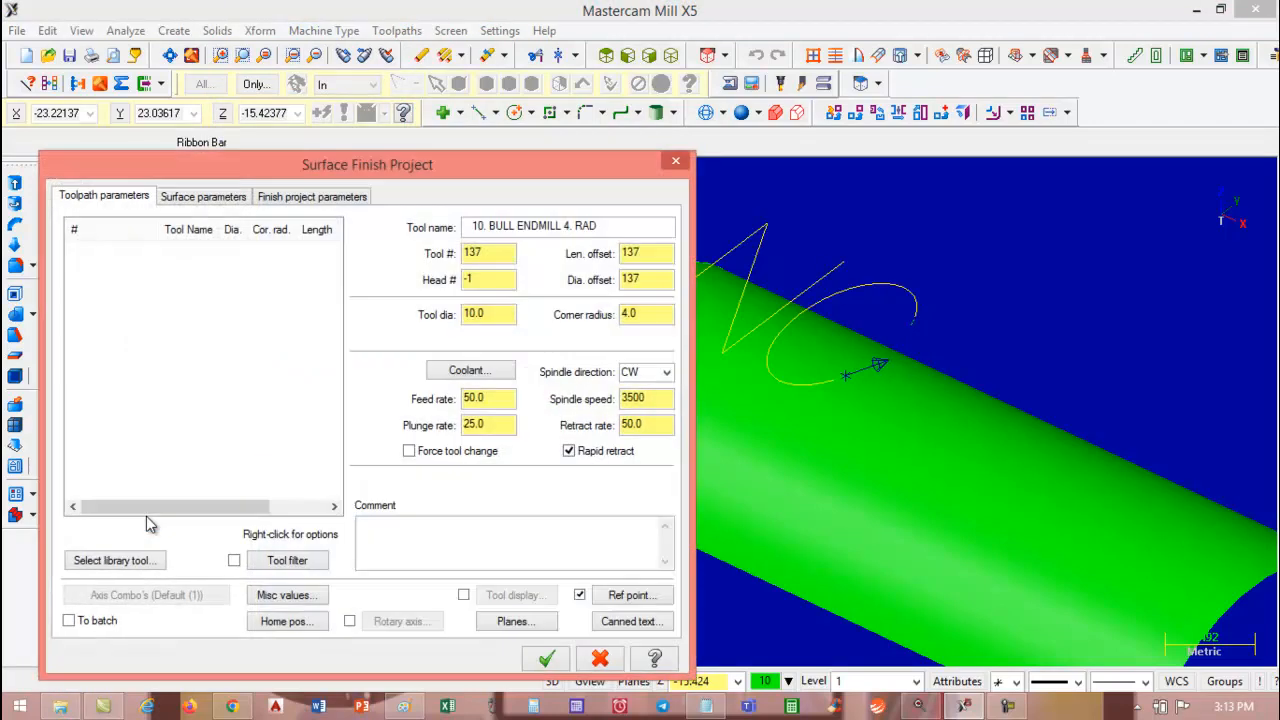
- Create a new tool for the toolpath using the Engrave tool type
right_click(174, 279)
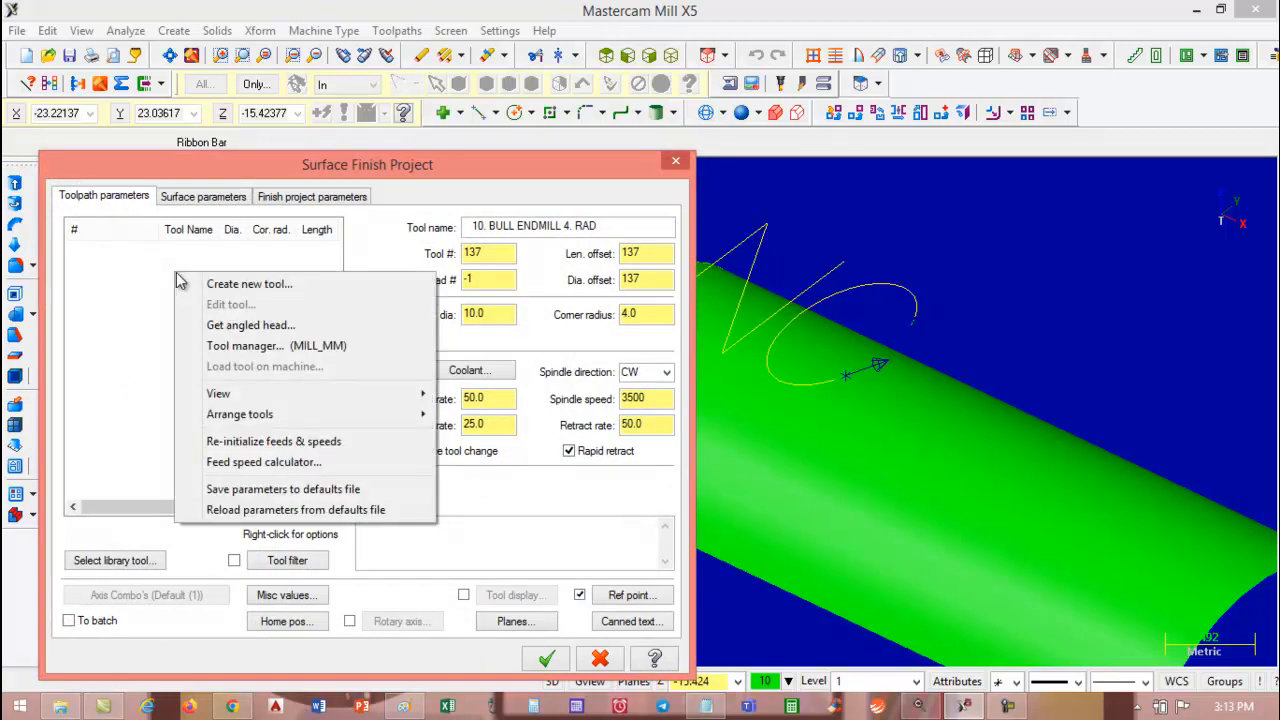
click(248, 286)
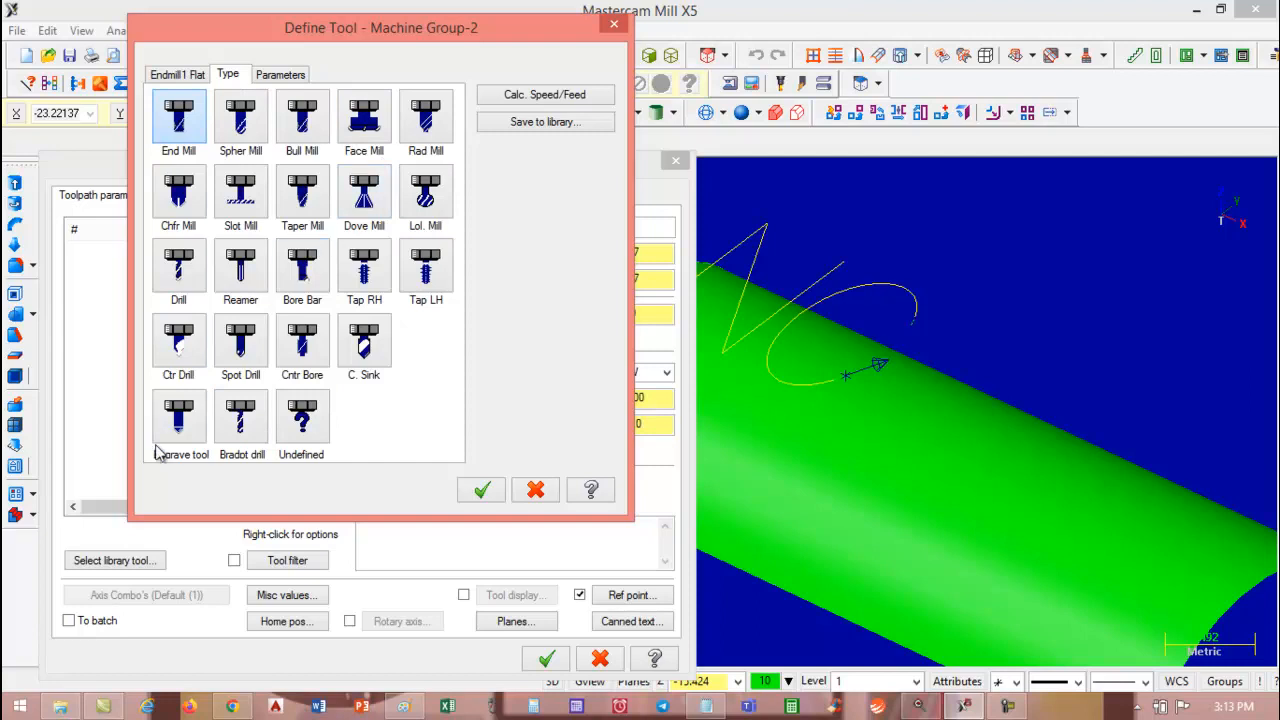
click(177, 421)
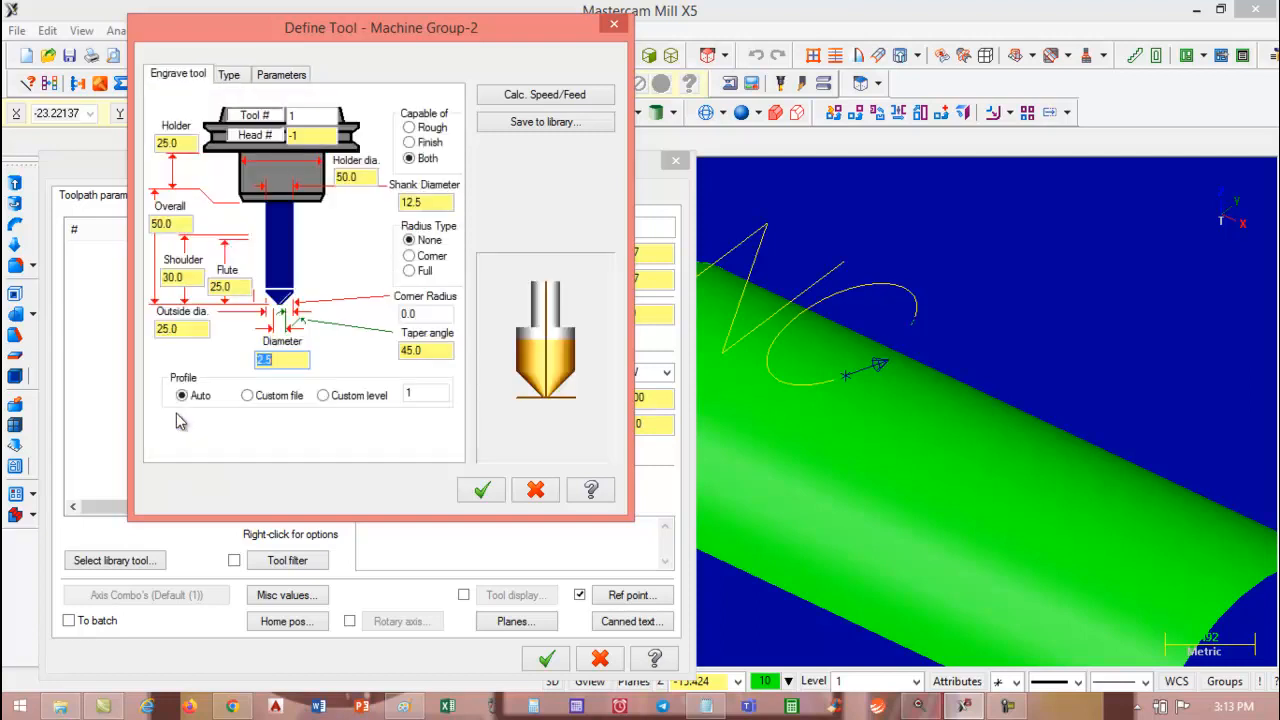
- Define the engrave tool with a diameter of 1, an outside diameter of 5 and a taper angle of 30, and accept it
double_click(290, 360)
text(1)
key(Return)
double_click(193, 327)
text(5)
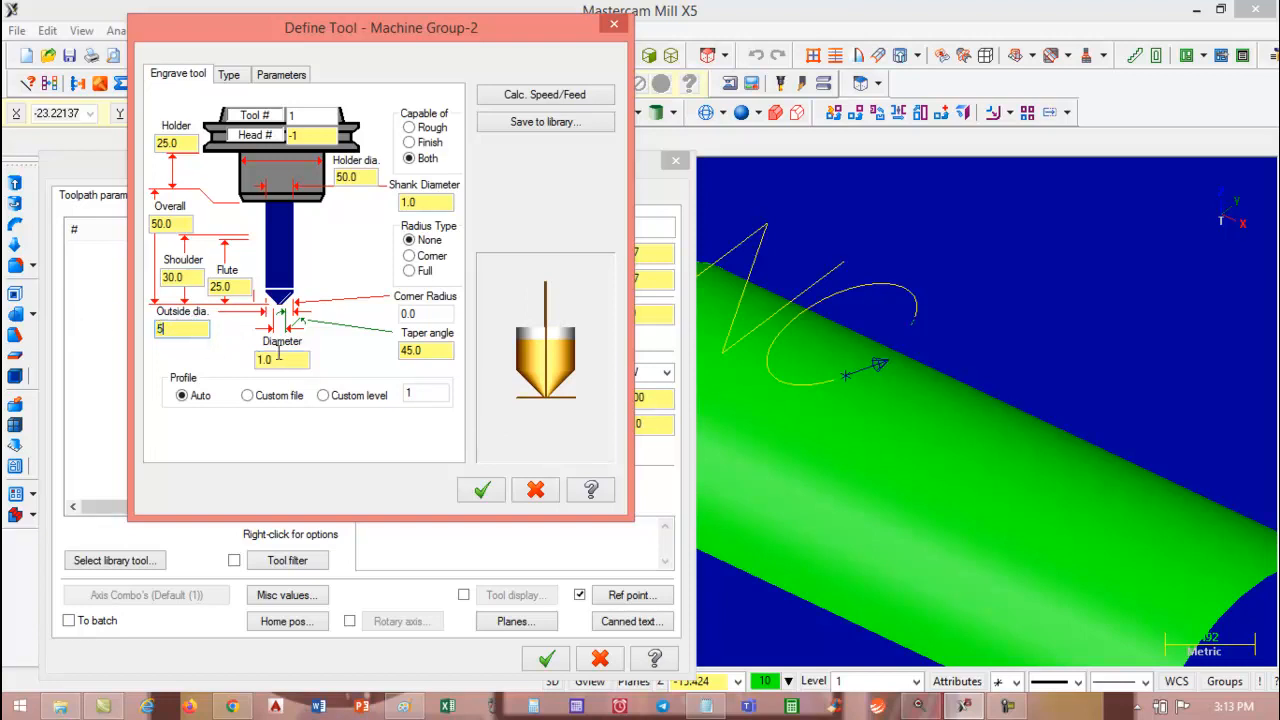
key(Return)
key(Return)
text(30)
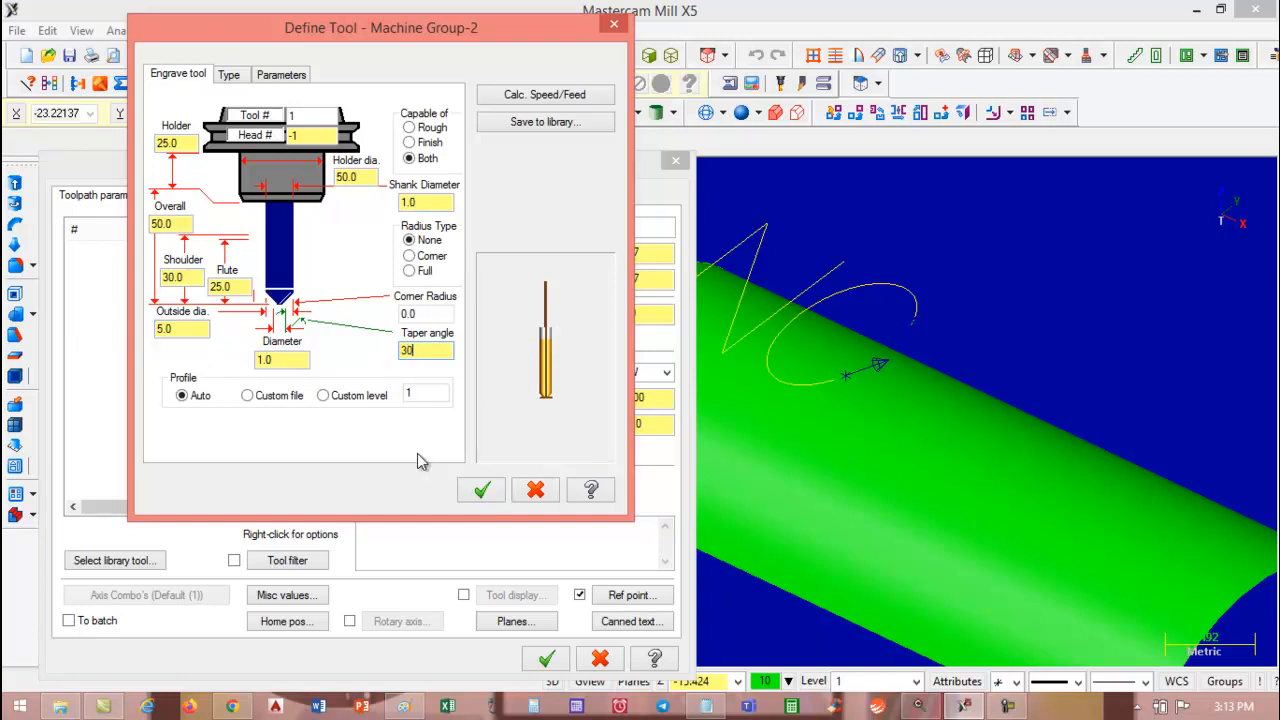
click(482, 490)
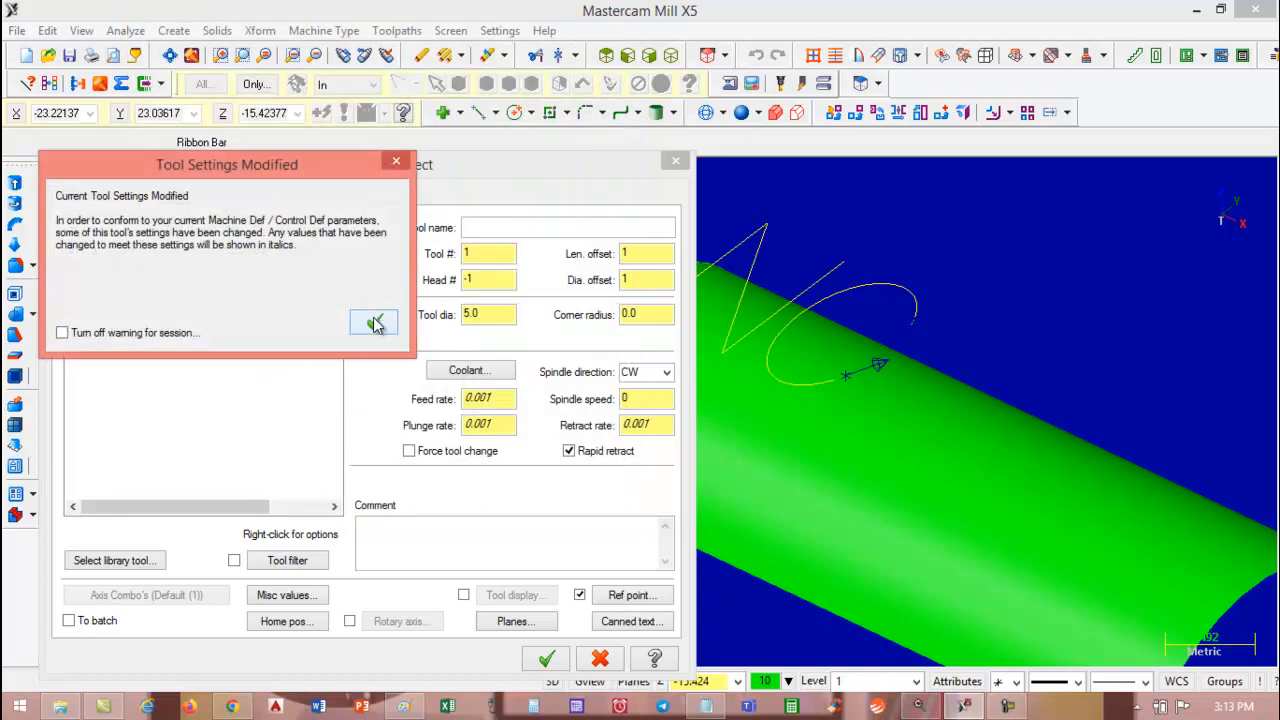
click(373, 322)
- Name the tool Engravmill and set its feed rate to 80 and spindle speed to 1000
click(477, 230)
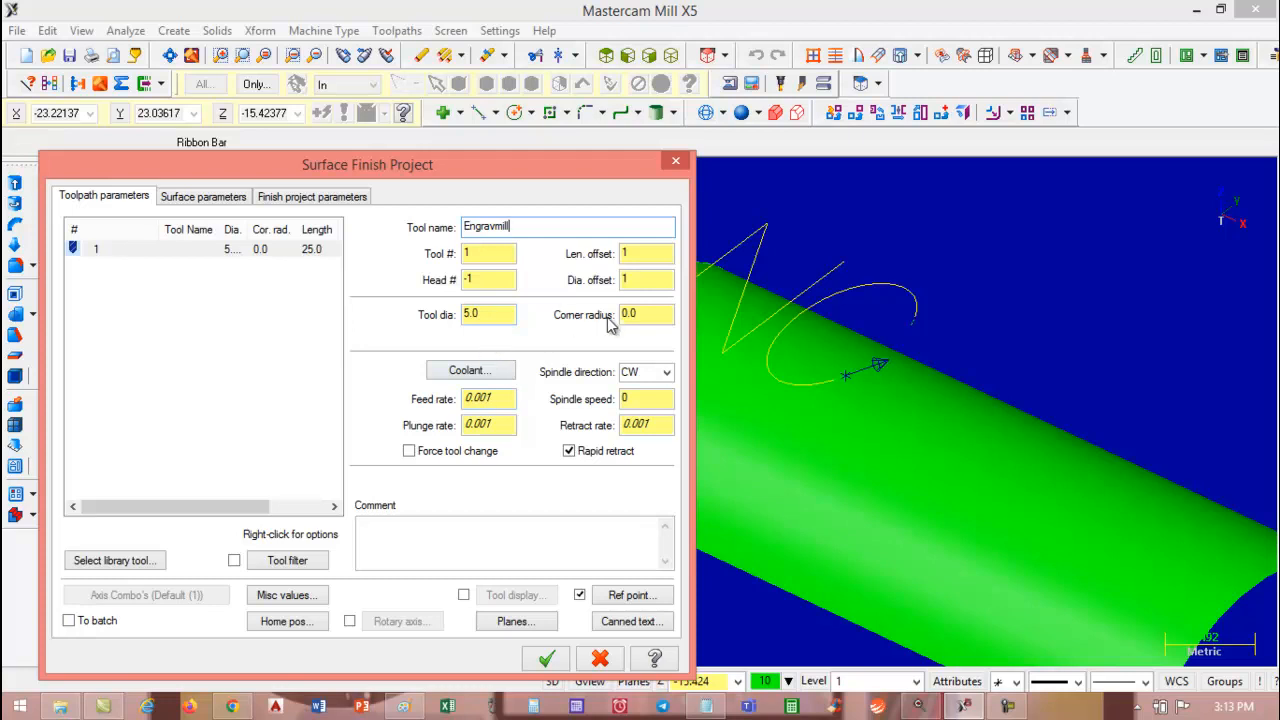
click(638, 313)
click(490, 399)
text(80)
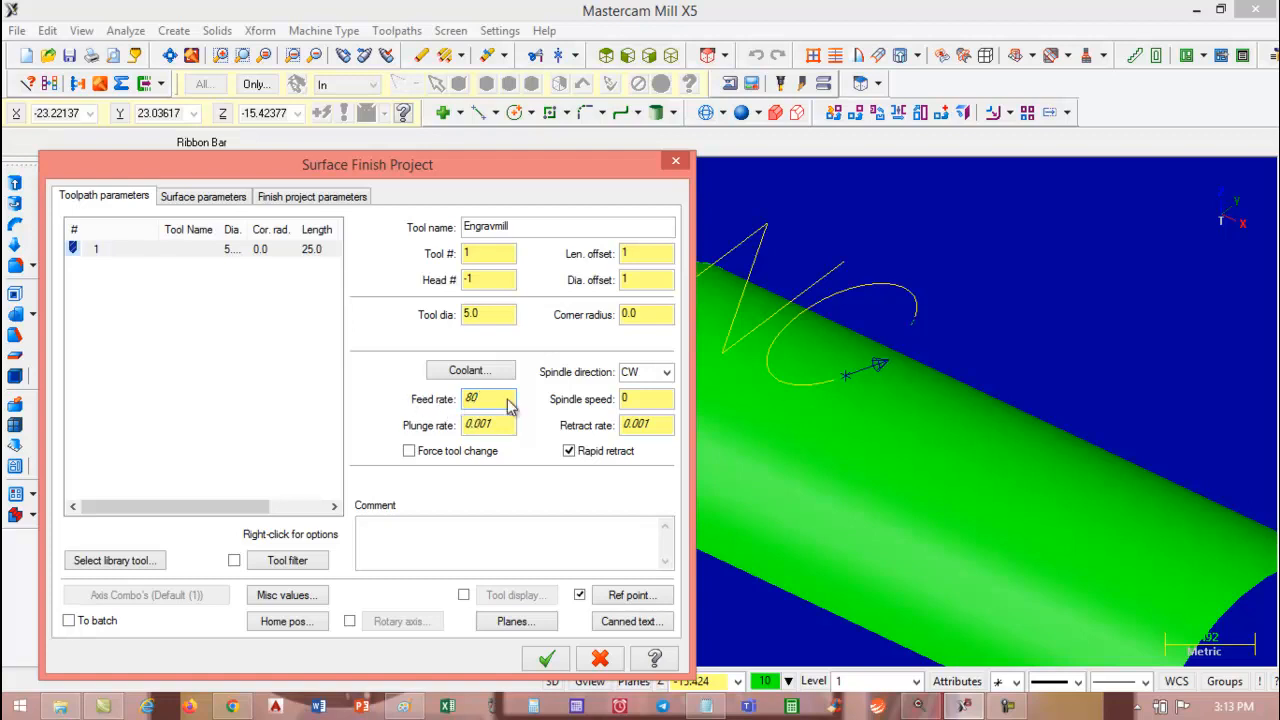
click(638, 399)
text(1000)
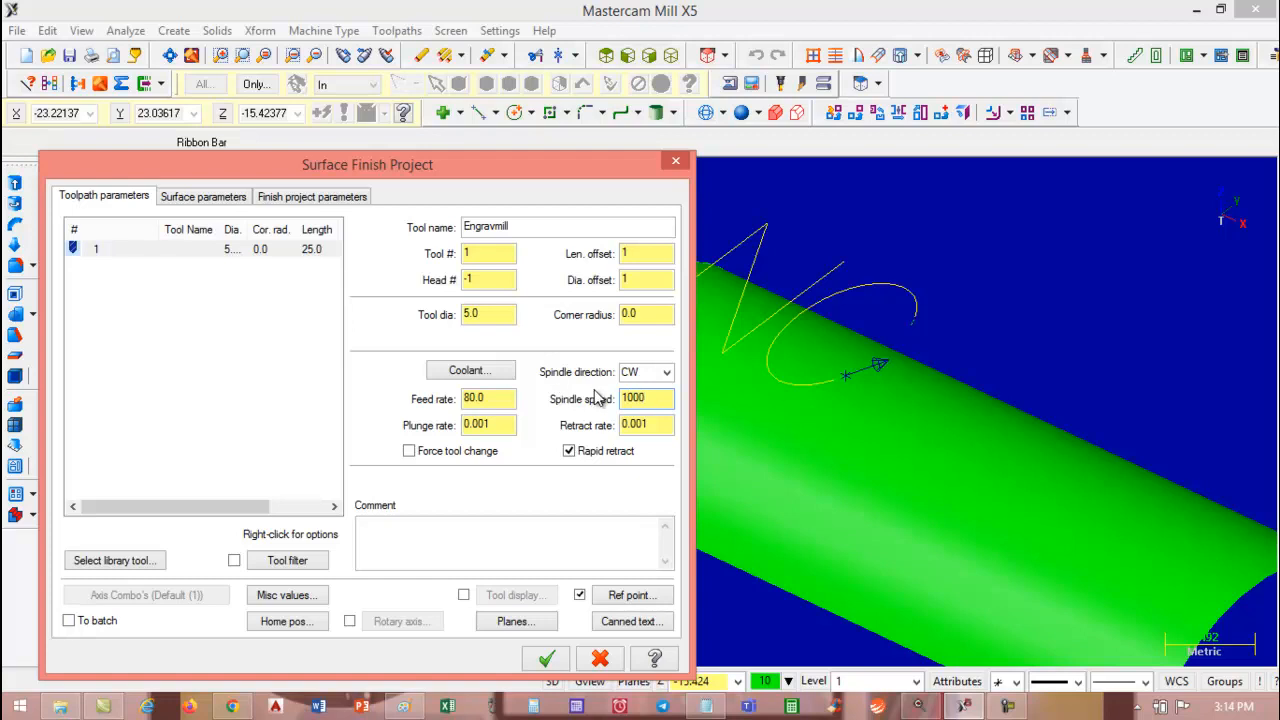
- Enable the clearance plane in the surface parameters and set it to 25 absolute
click(203, 199)
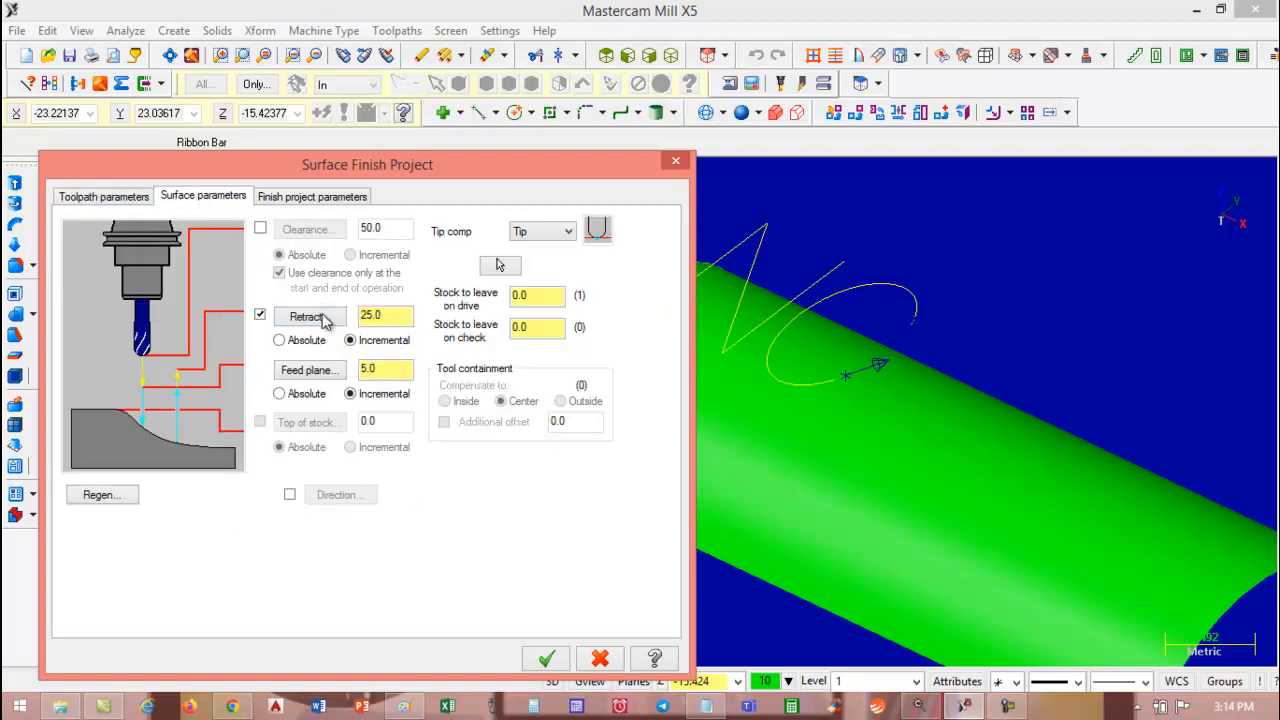
click(261, 229)
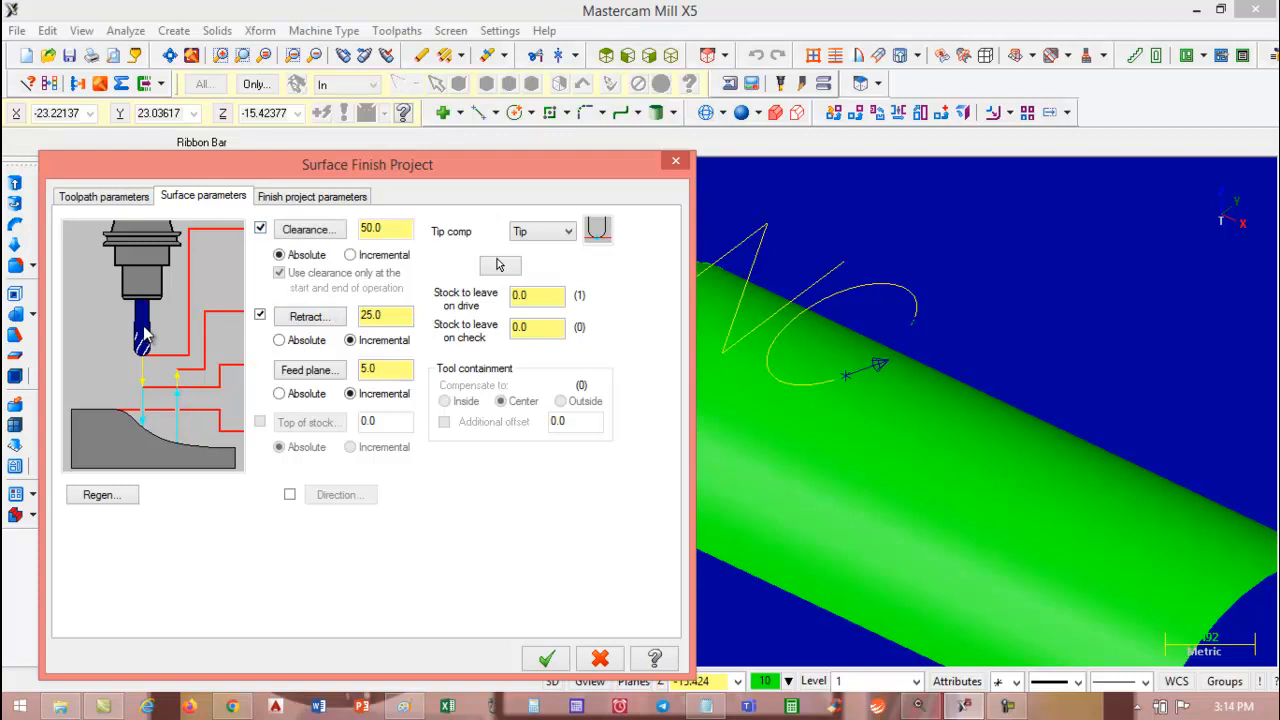
double_click(362, 227)
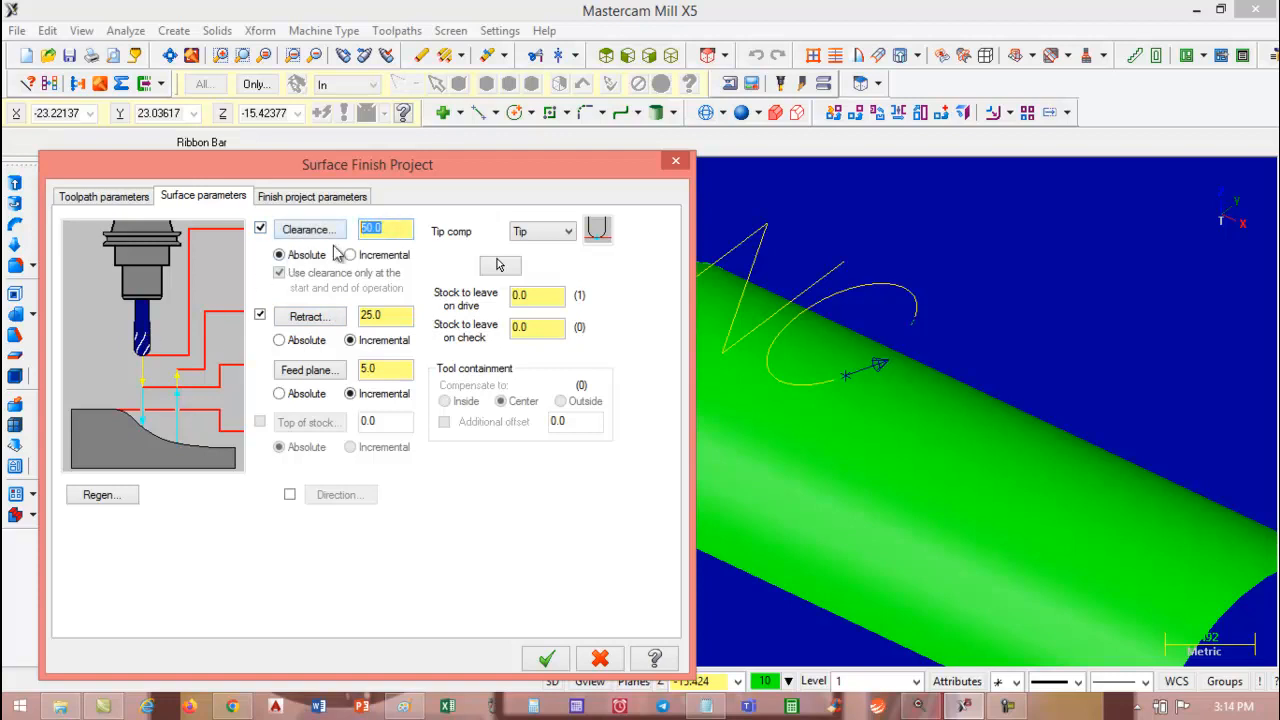
text(25.0)
- Set the retract plane to 5 absolute with an absolute feed plane, and generate the toolpath using the Curves projection type
click(293, 341)
drag(341, 316, 292, 321)
text(5)
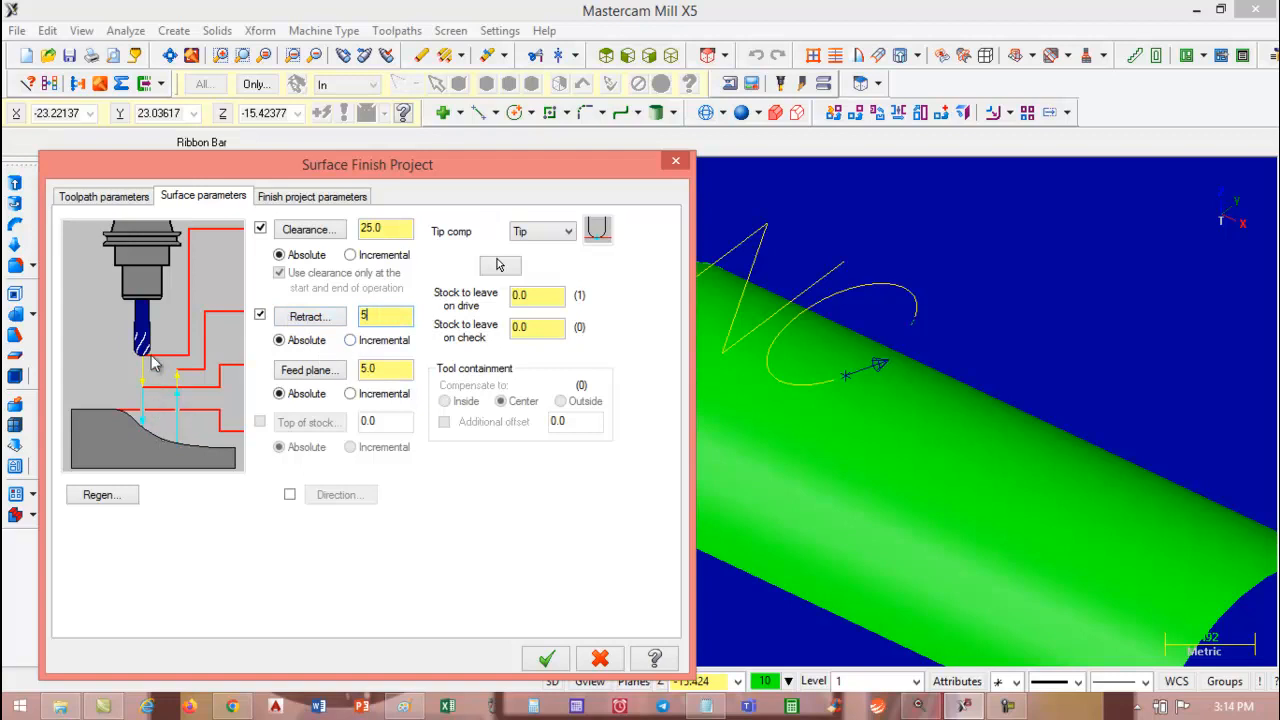
drag(390, 370, 324, 372)
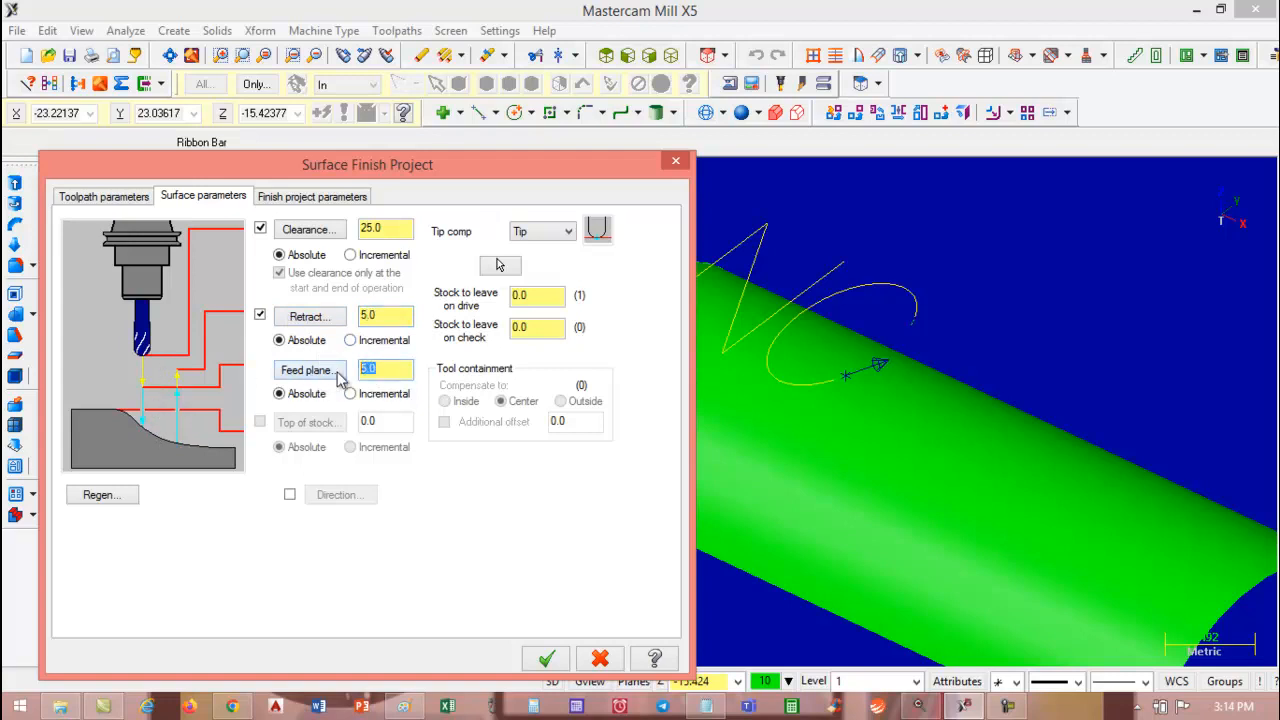
click(296, 199)
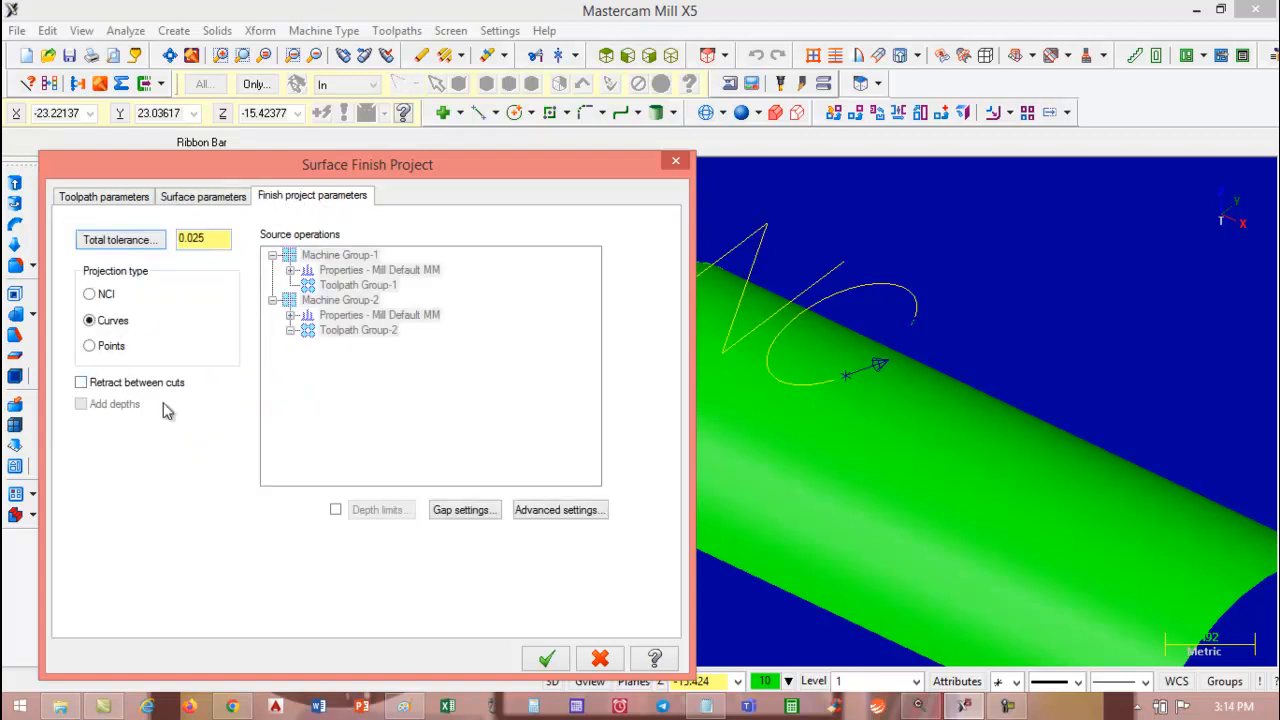
click(546, 658)
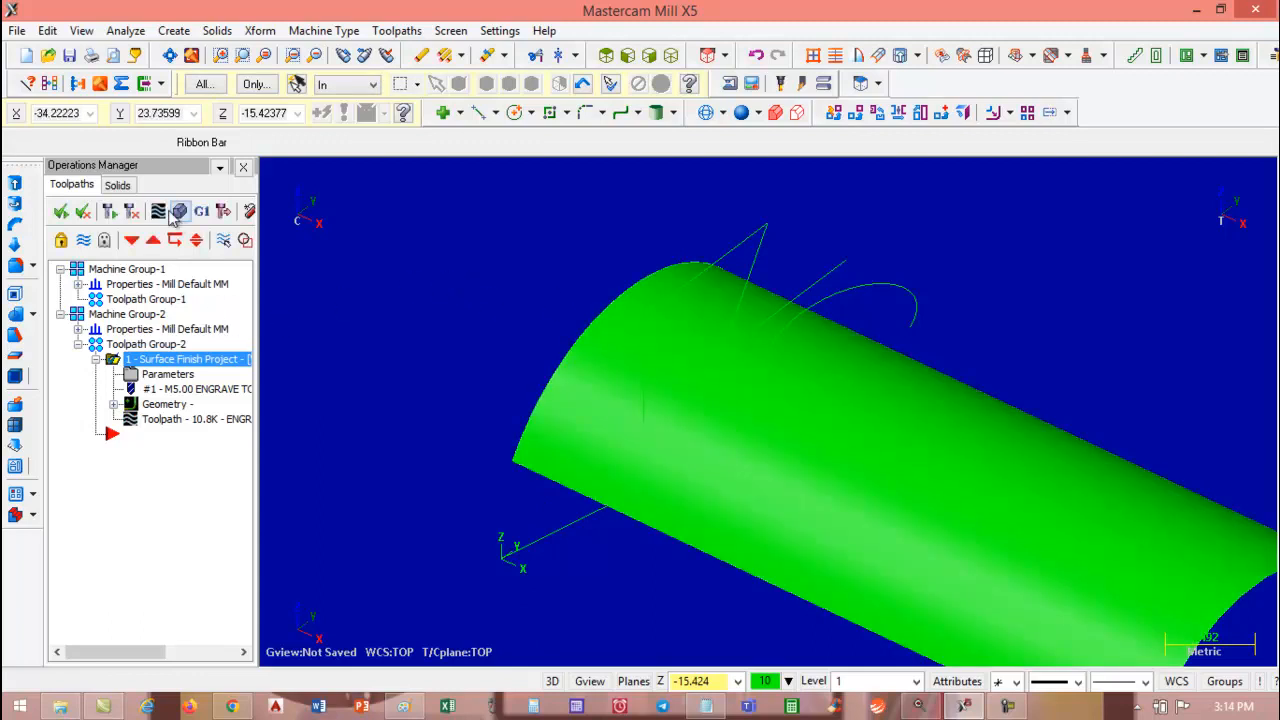
- Backplot the Surface Finish Project toolpath and examine the tool motion over the curved surface
click(158, 211)
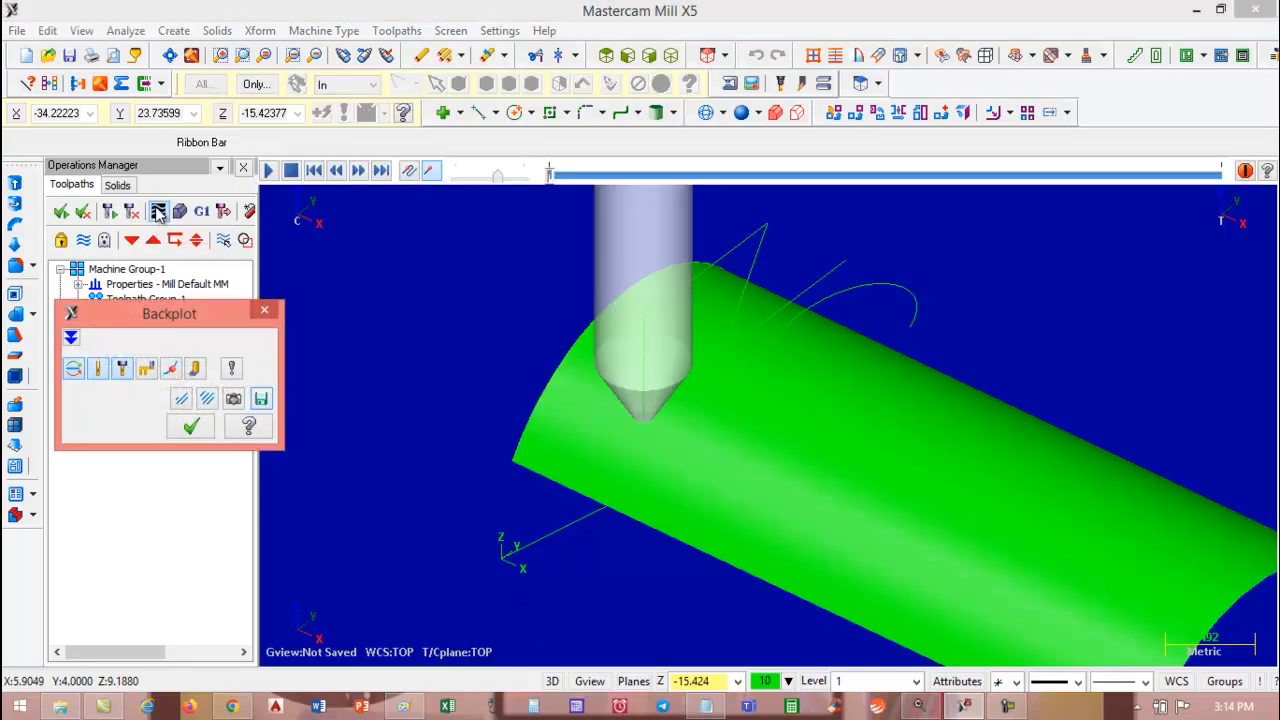
click(270, 172)
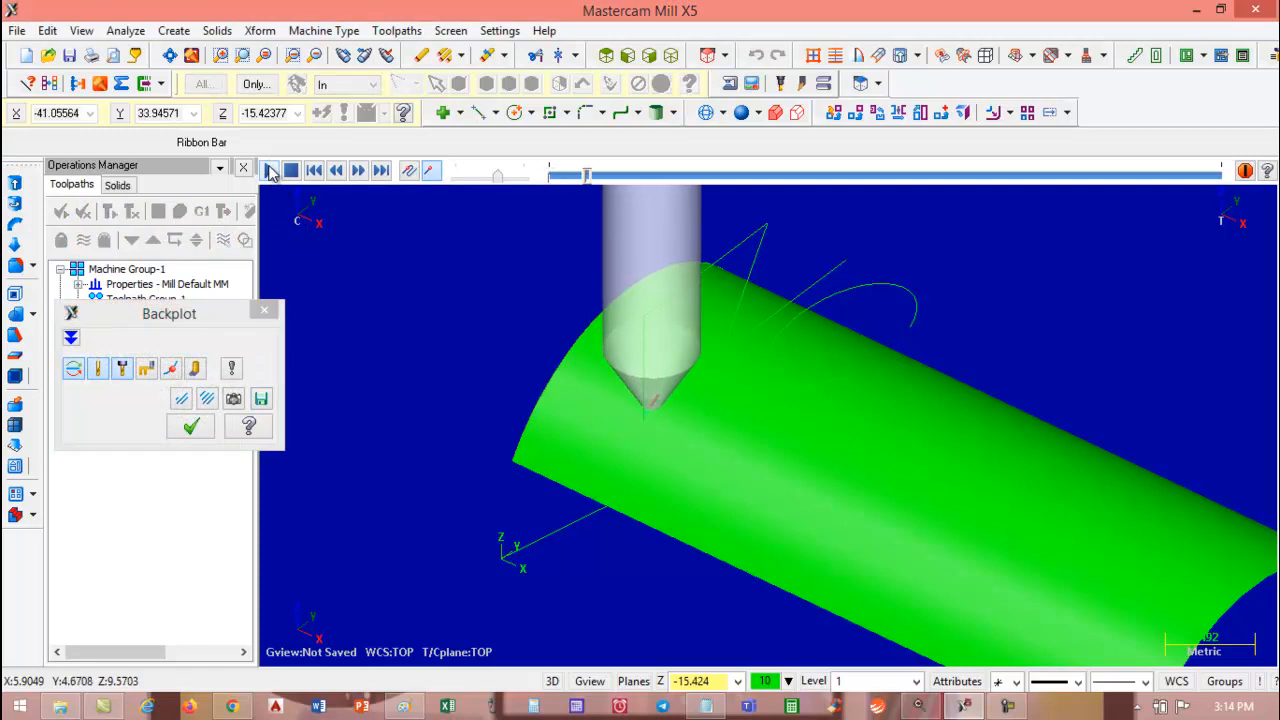
middle_drag(789, 507, 828, 457)
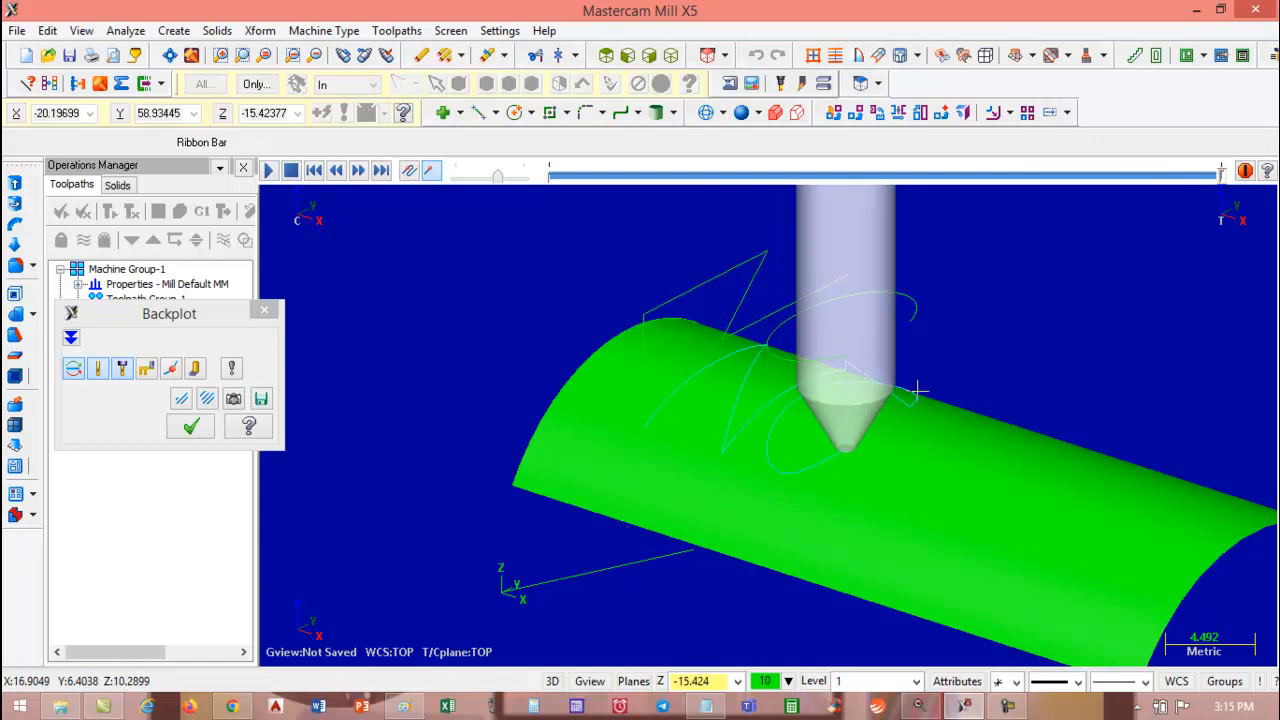
middle_drag(840, 470, 868, 445)
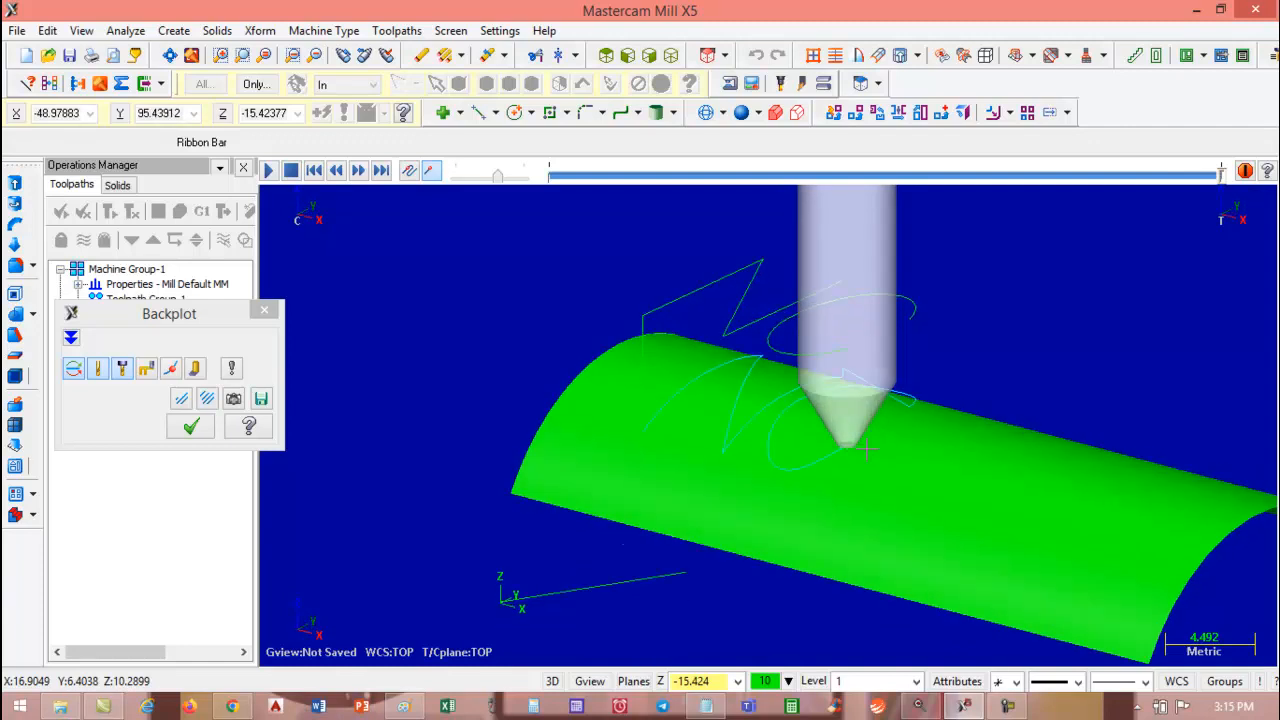
click(192, 427)
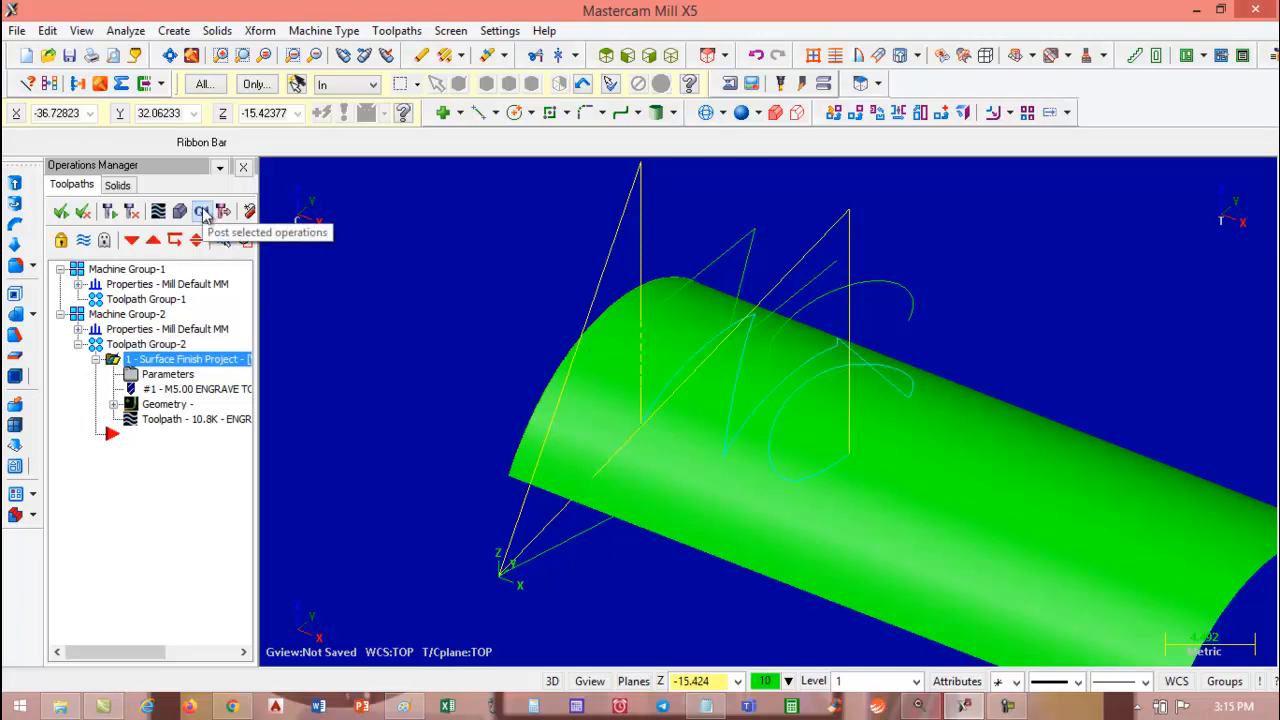
- Post the selected operation to an NC file with the Overwrite option and open the code for editing
click(203, 212)
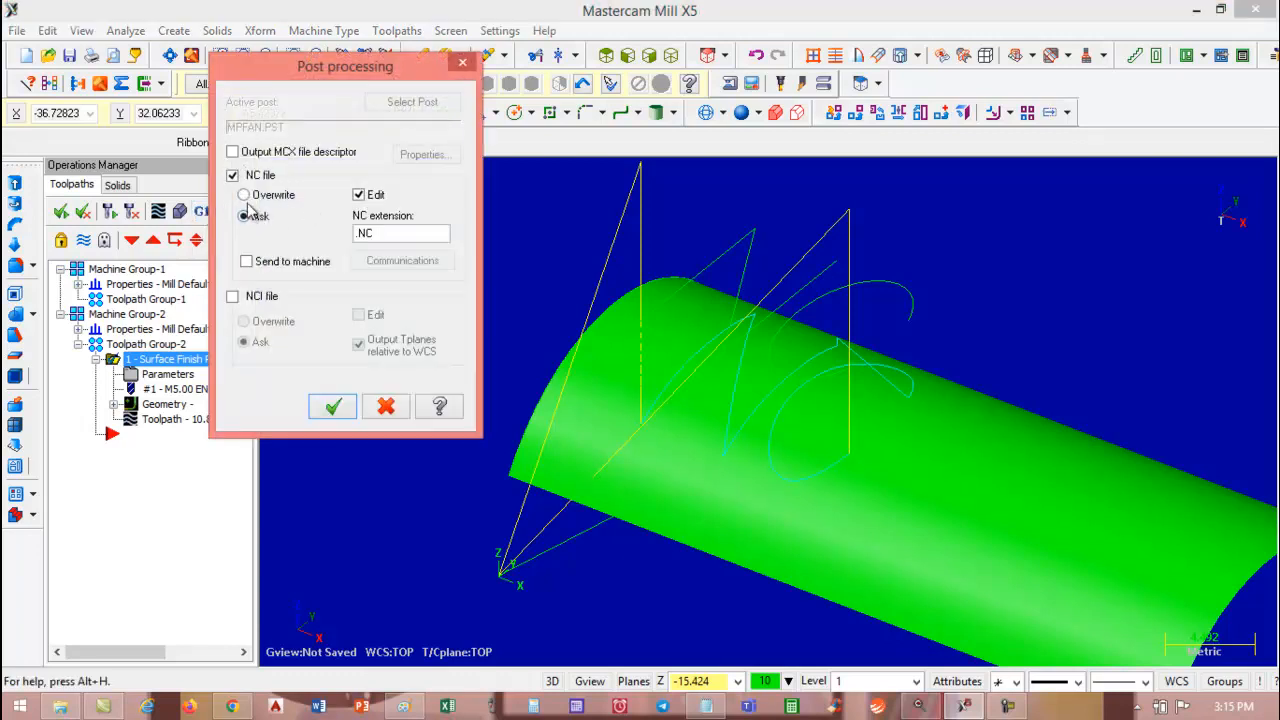
click(244, 195)
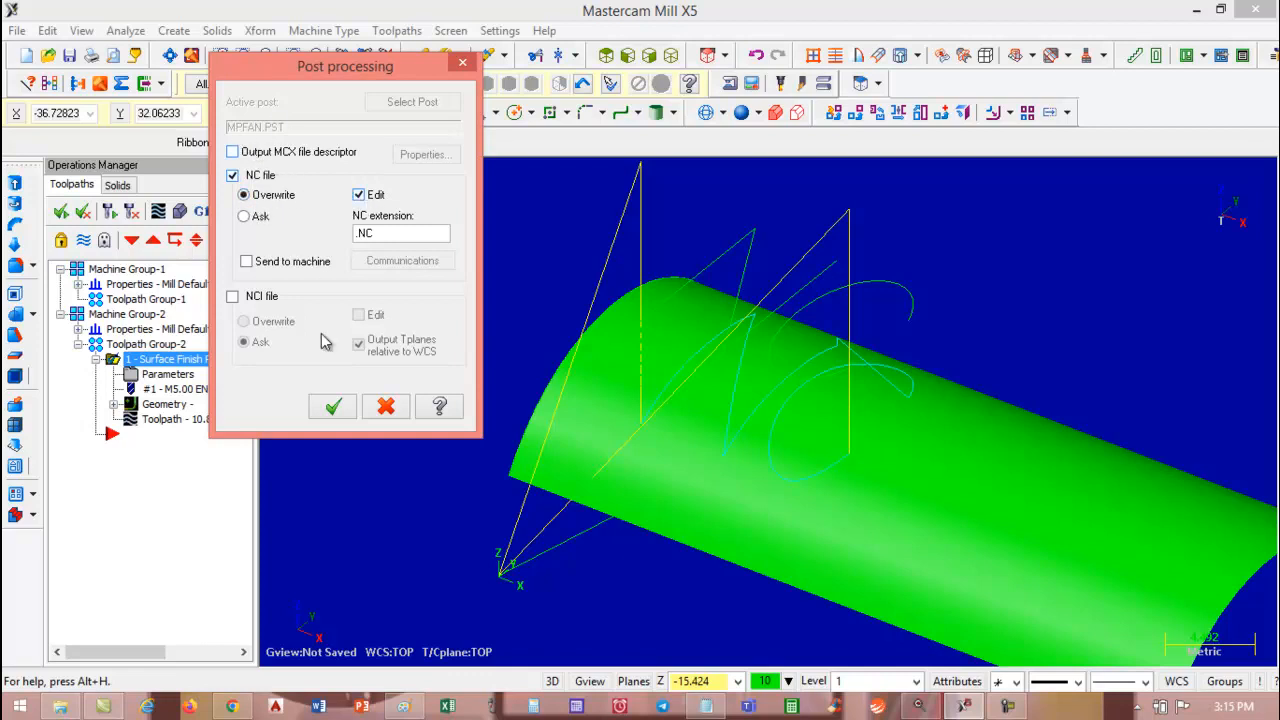
click(333, 406)
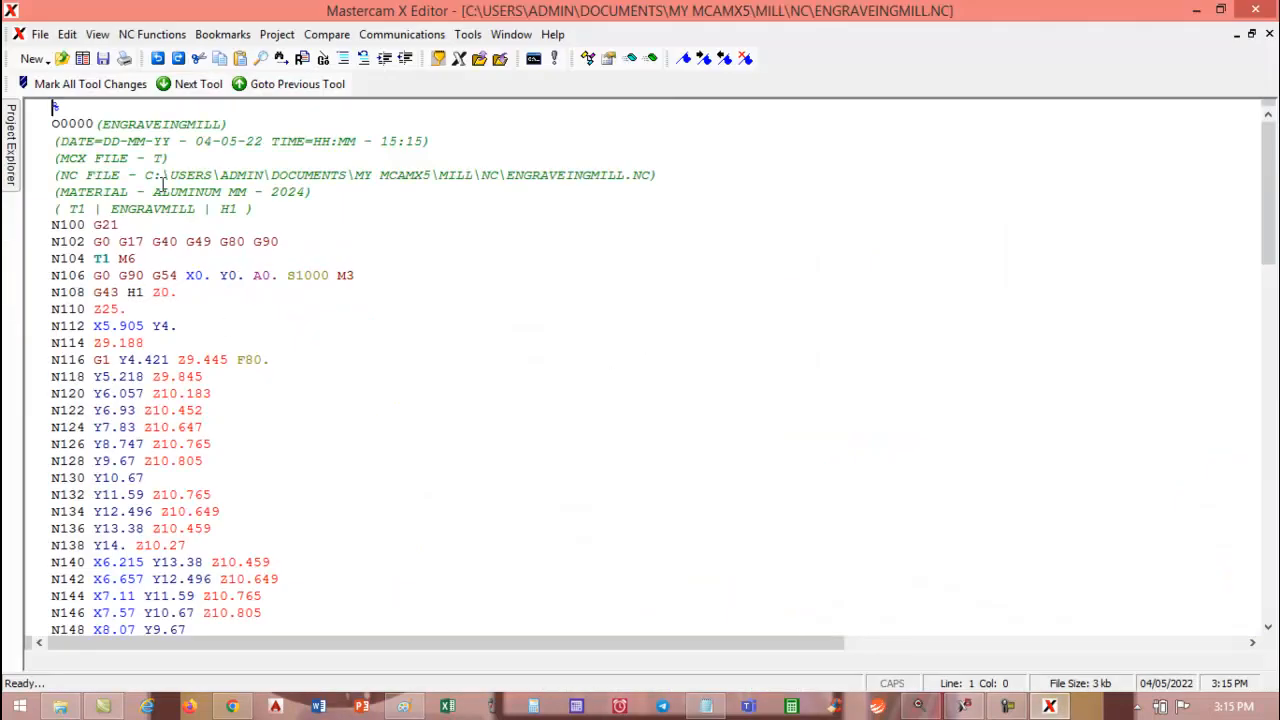
- Review the posted NC program and delete the header comment lines between the program number and block N100
scroll(278, 294, down, 20)
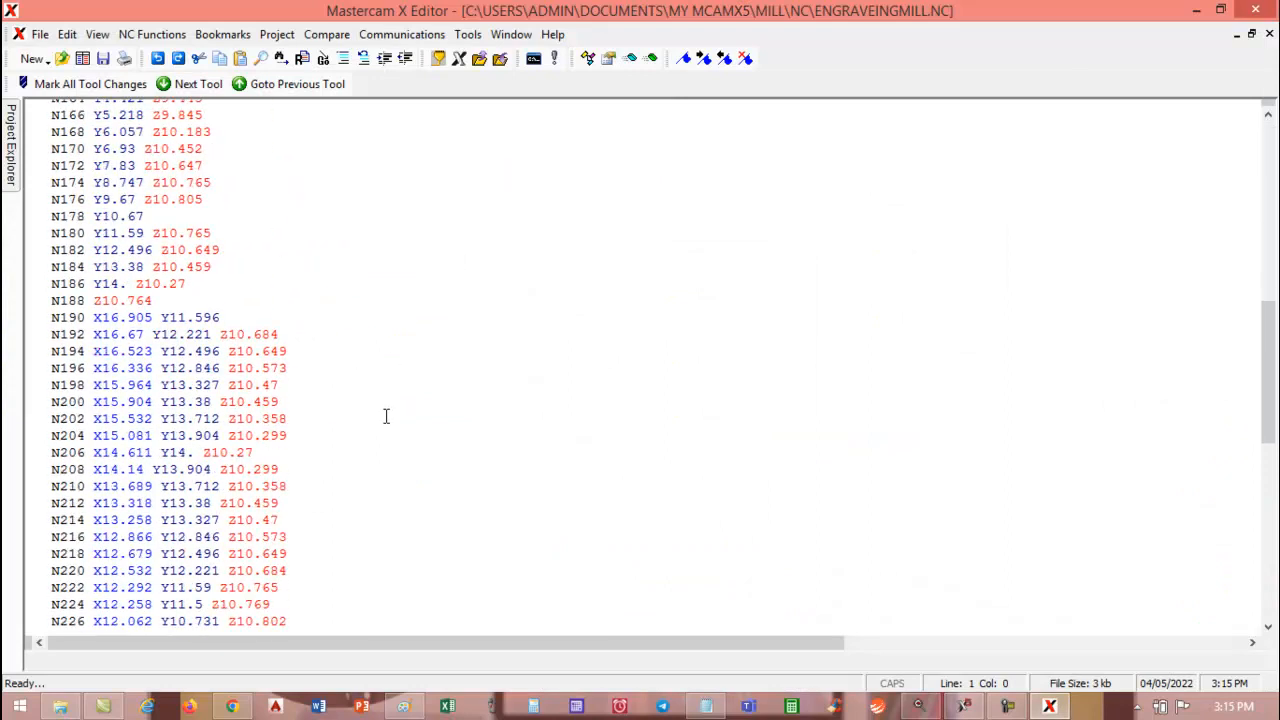
scroll(192, 430, down, 5)
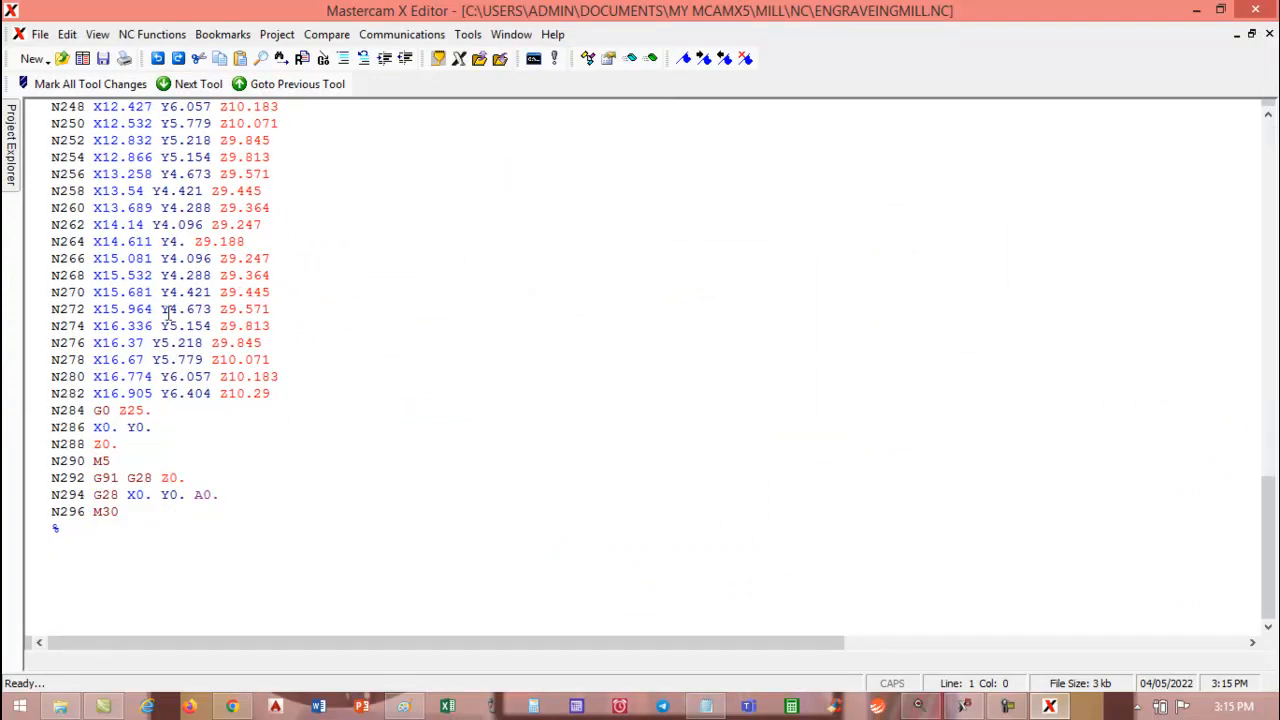
scroll(310, 400, up, 20)
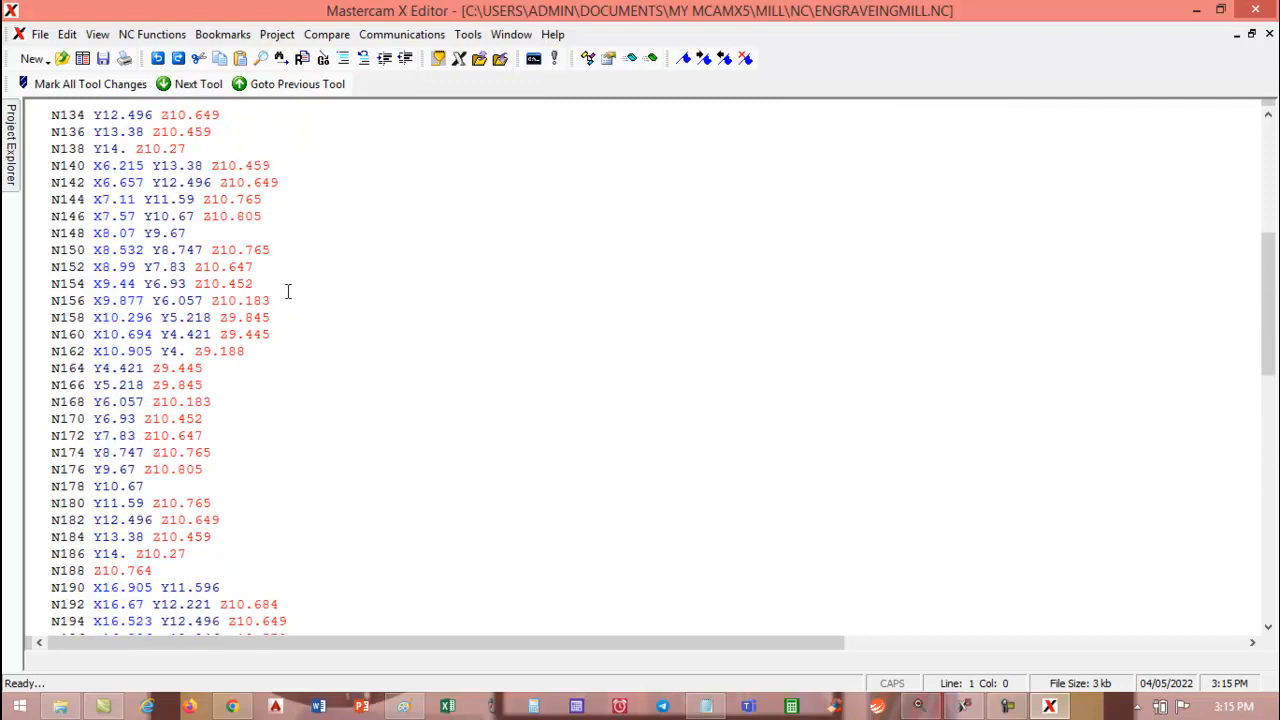
scroll(279, 242, up, 3)
drag(58, 147, 328, 205)
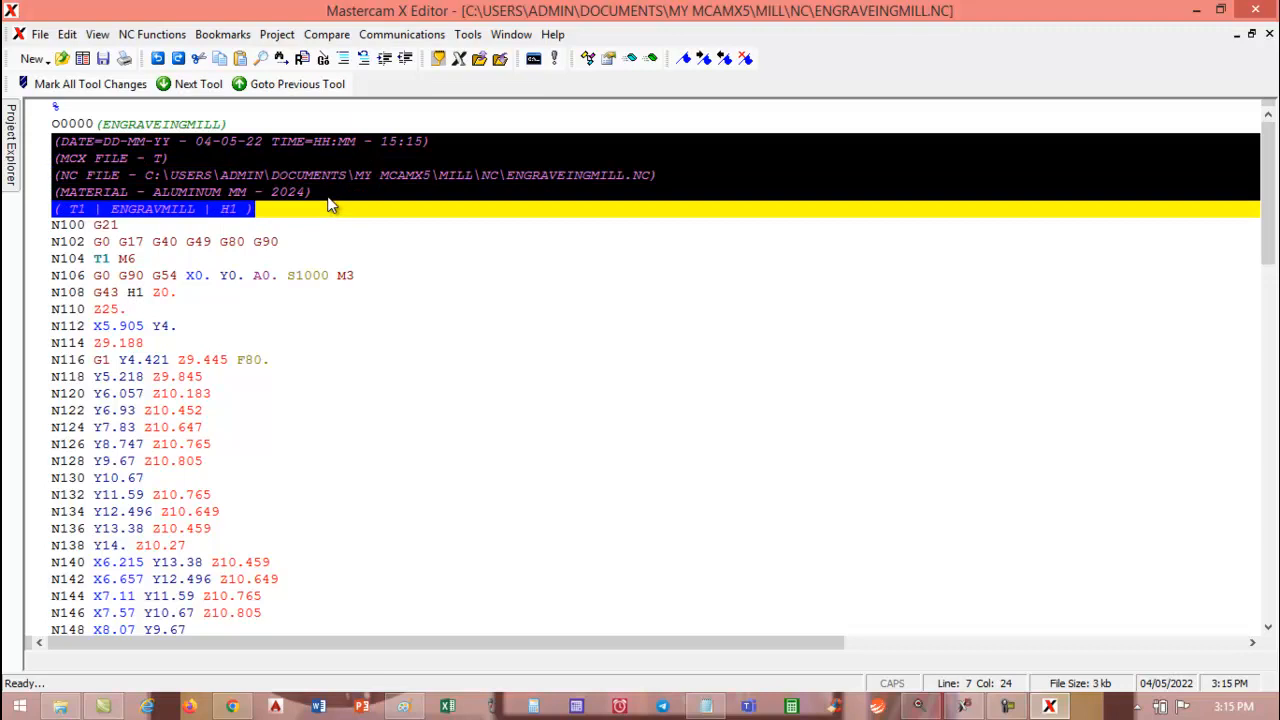
key(Delete)
key(Delete)
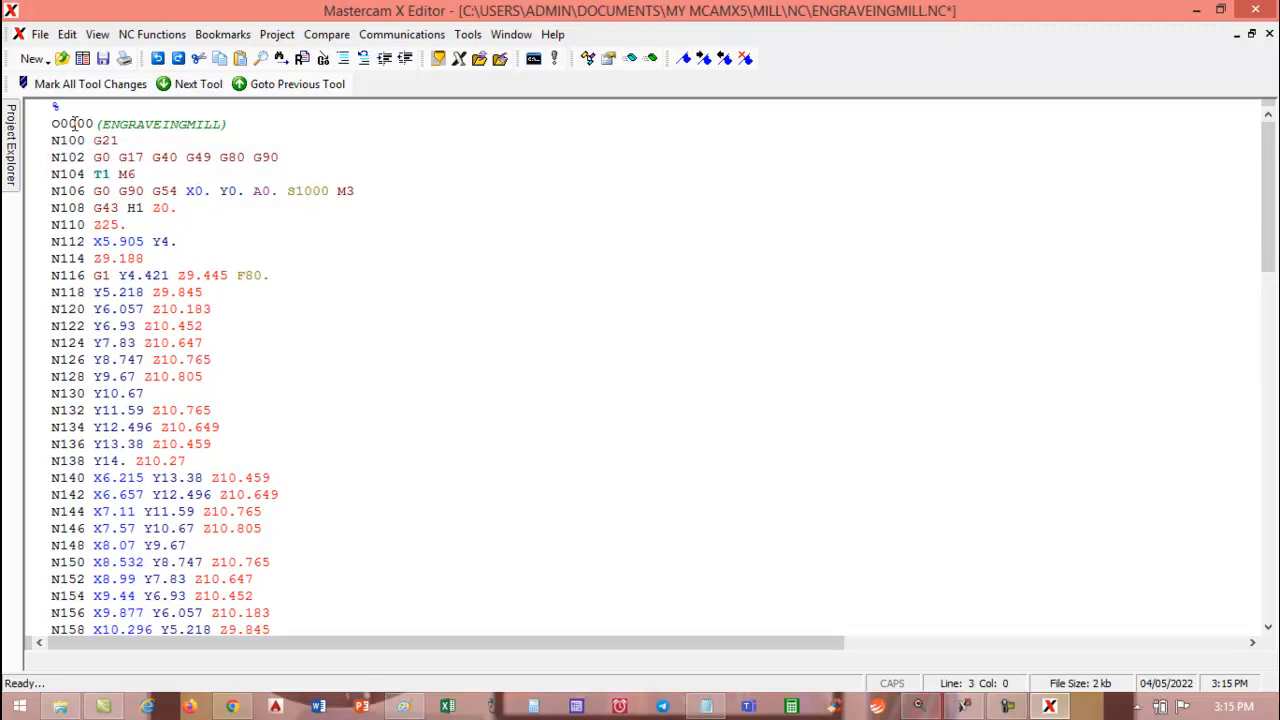
- Change the program number to O4455 and add a semicolon after it
drag(61, 123, 94, 123)
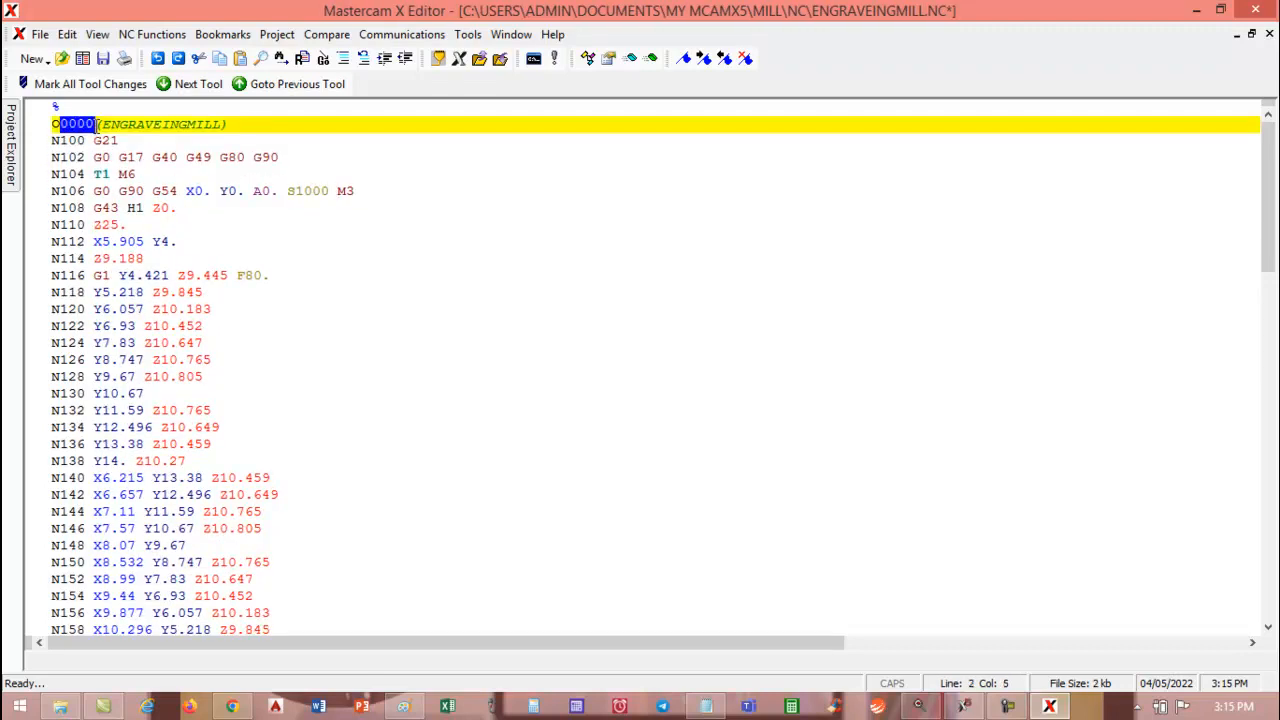
text(4455)
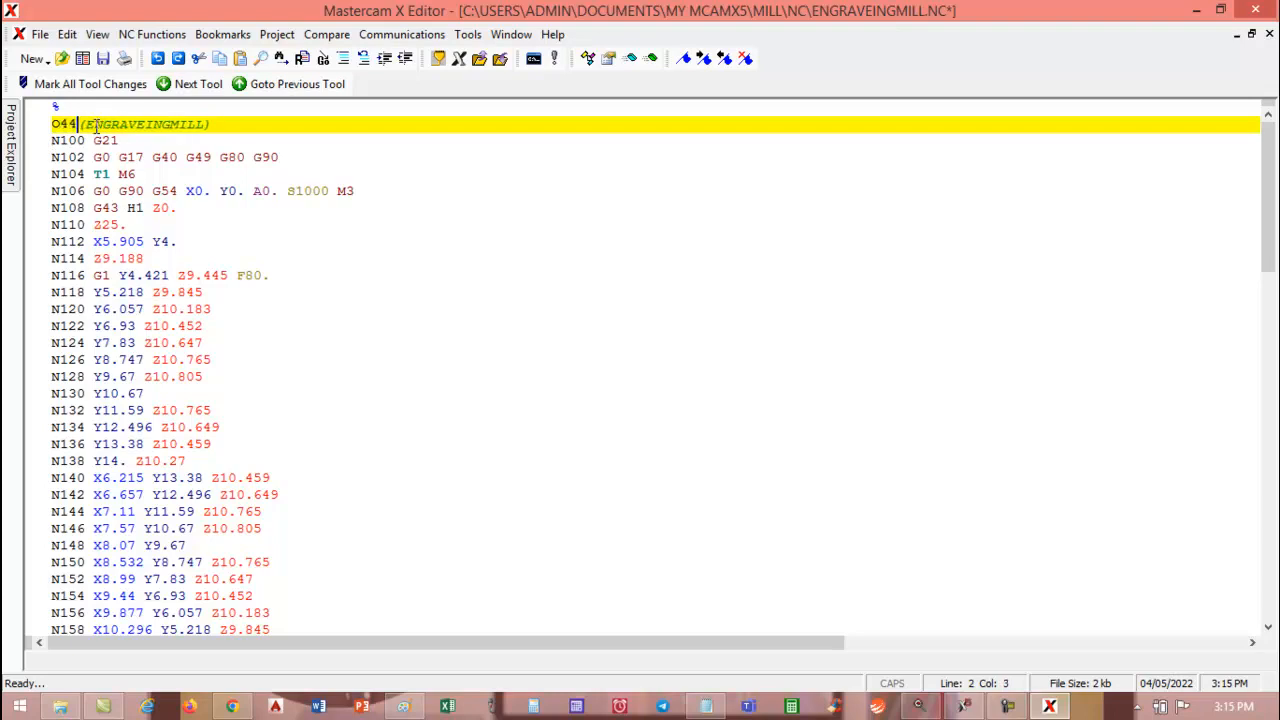
text(;)
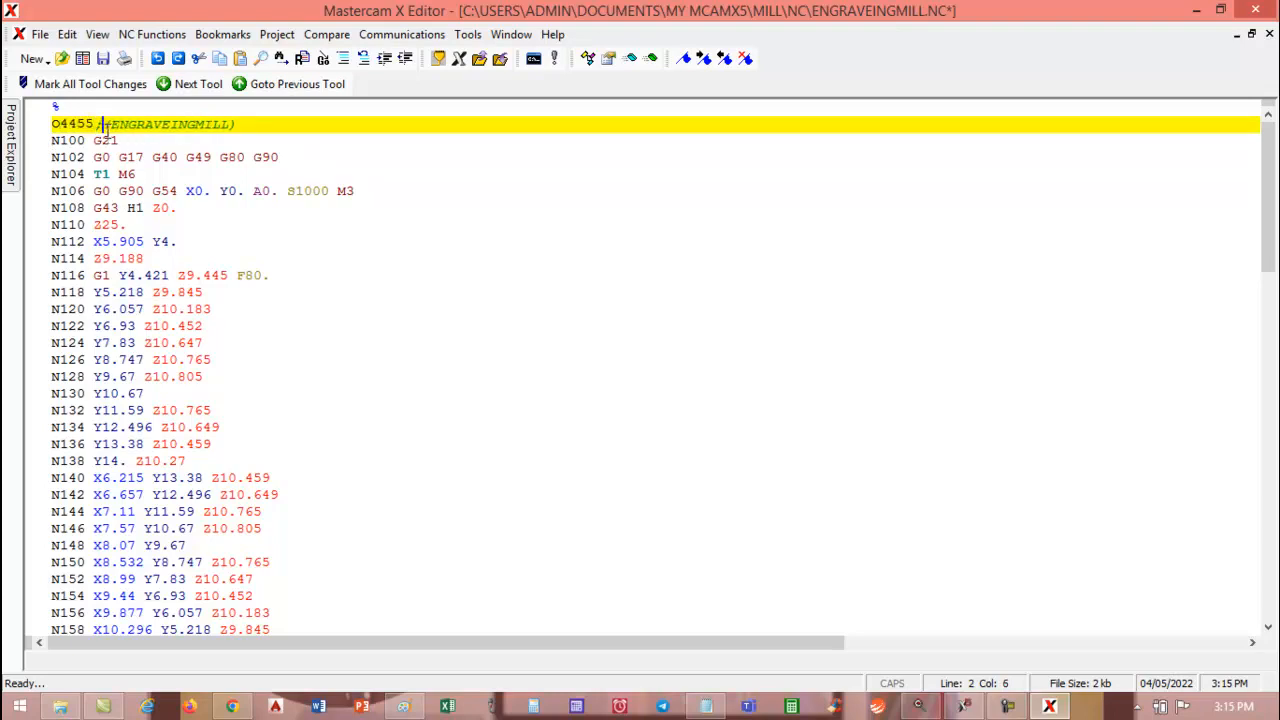
- Add a semicolon at the end of blocks N100, N102 and N104
click(138, 140)
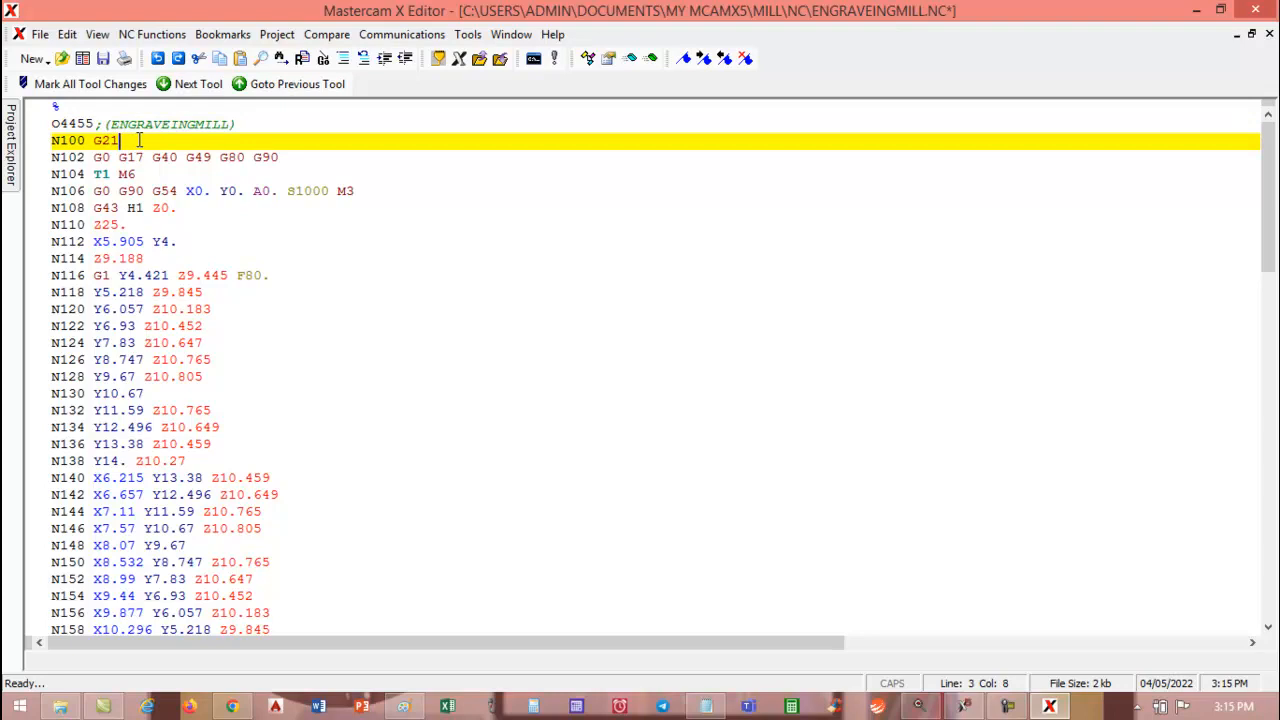
click(305, 157)
text(;)
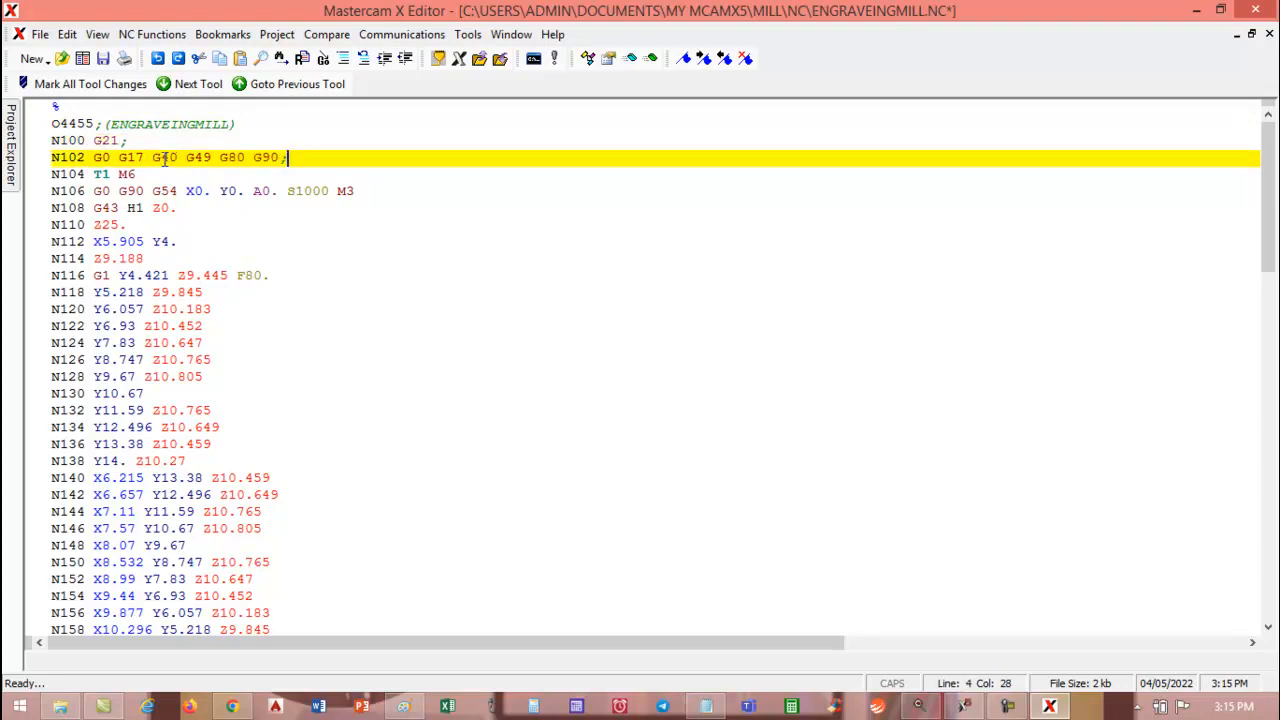
click(166, 176)
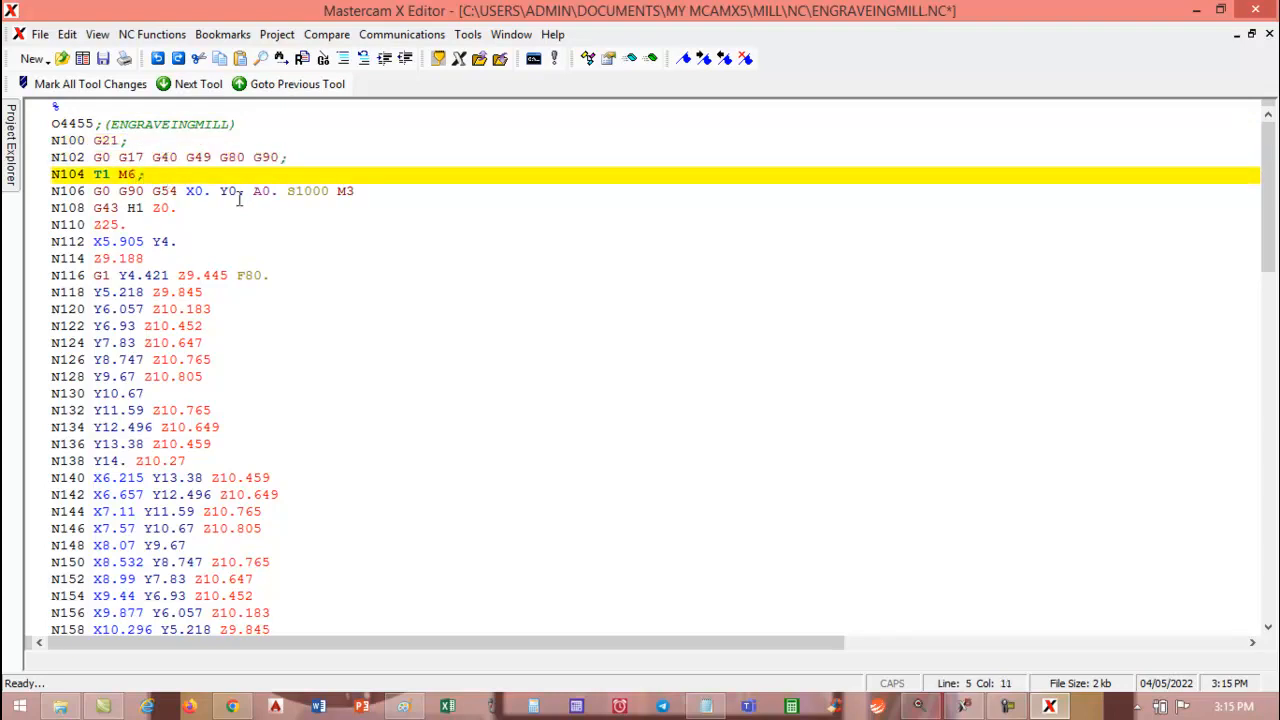